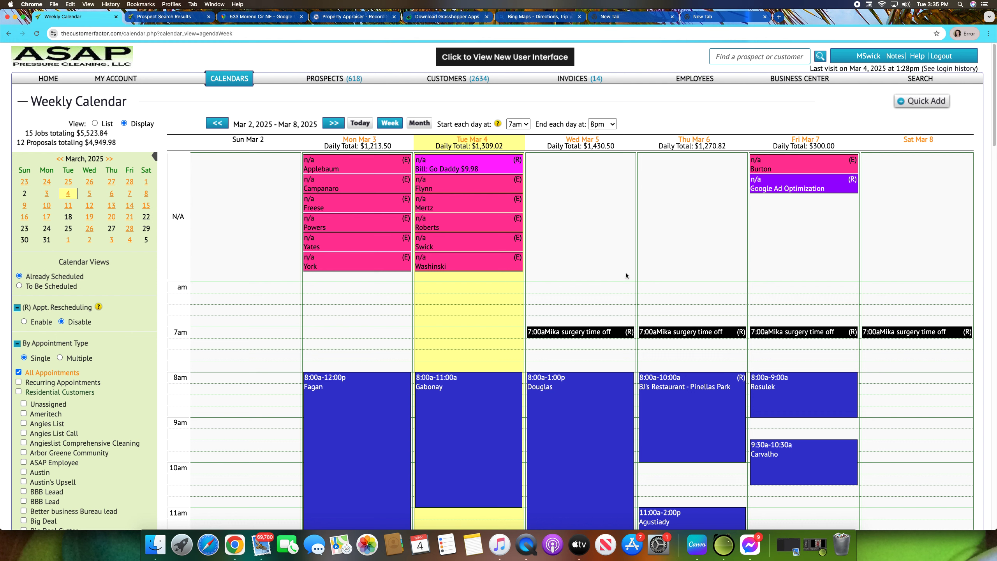
Step: Search for the customer by last name and open their customer profile
{"action": "left_click", "coordinate": [727, 54]}
{"action": "left_click", "coordinate": [727, 53]}
{"action": "type", "text": "Roberts"}
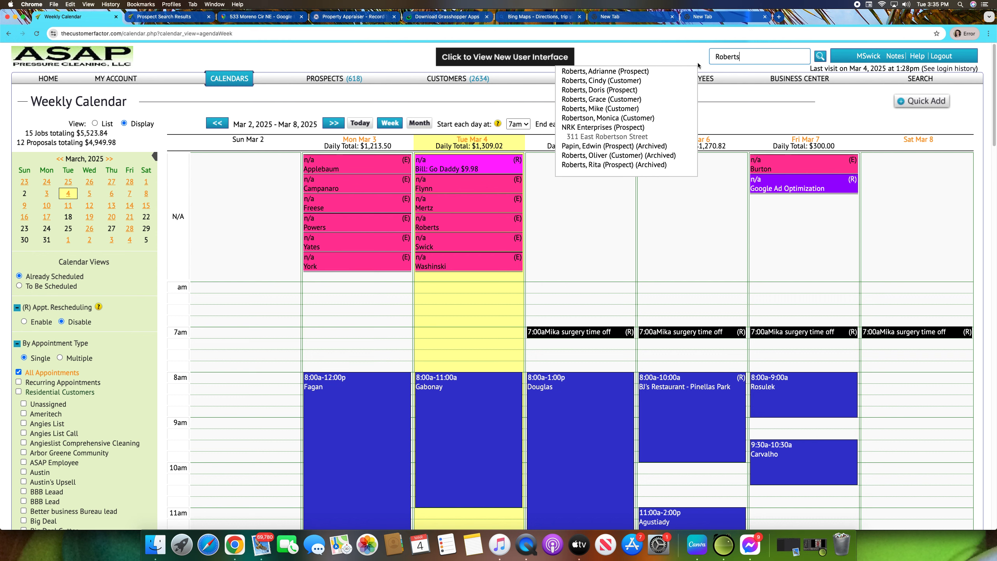
{"action": "left_click", "coordinate": [640, 81]}
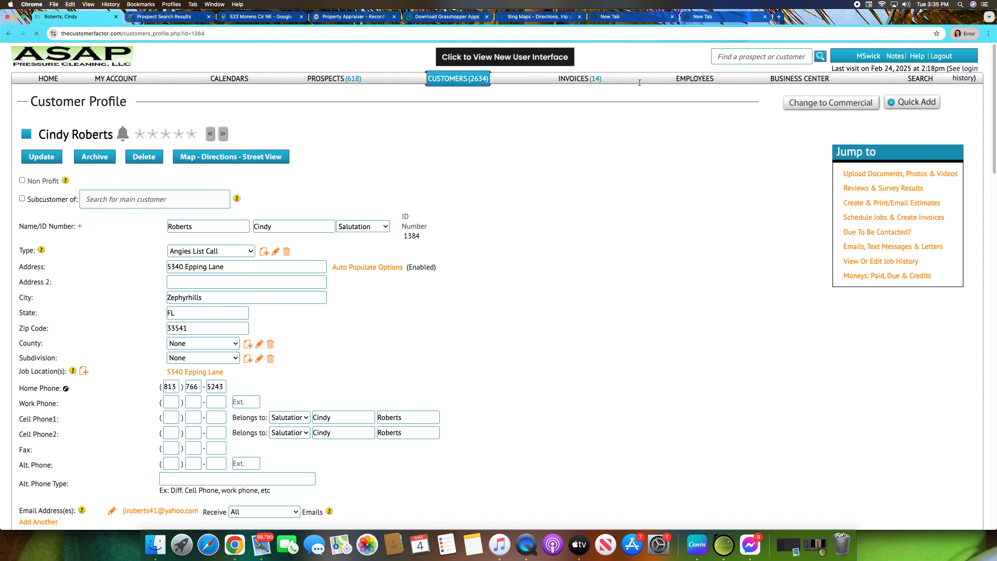
{"action": "mouse_move", "coordinate": [640, 83]}
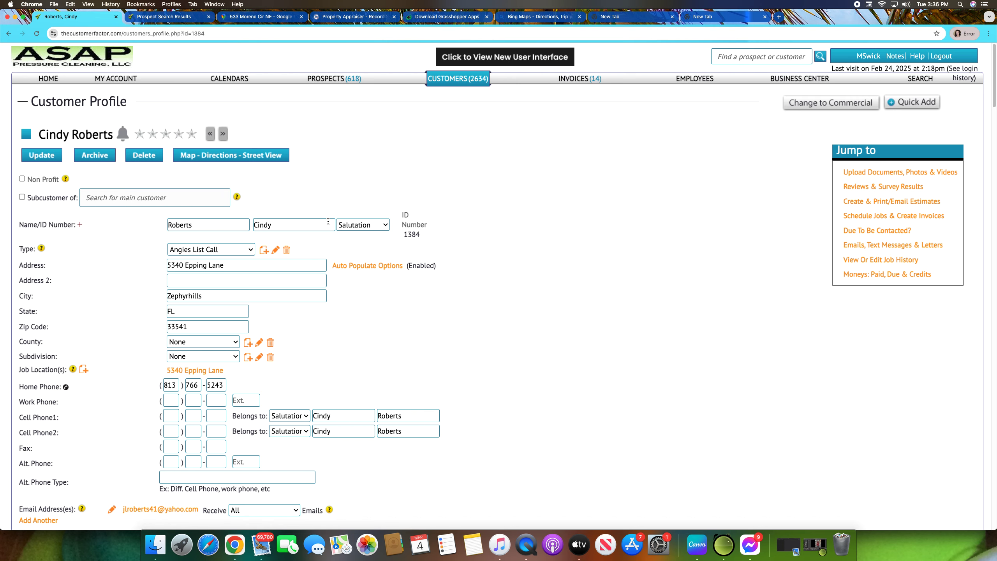
Step: Expand the estimates section of the customer profile to create a new estimate
{"action": "scroll", "coordinate": [332, 232], "scroll_direction": "down", "scroll_amount": 15}
{"action": "scroll", "coordinate": [333, 235], "scroll_direction": "down", "scroll_amount": 15}
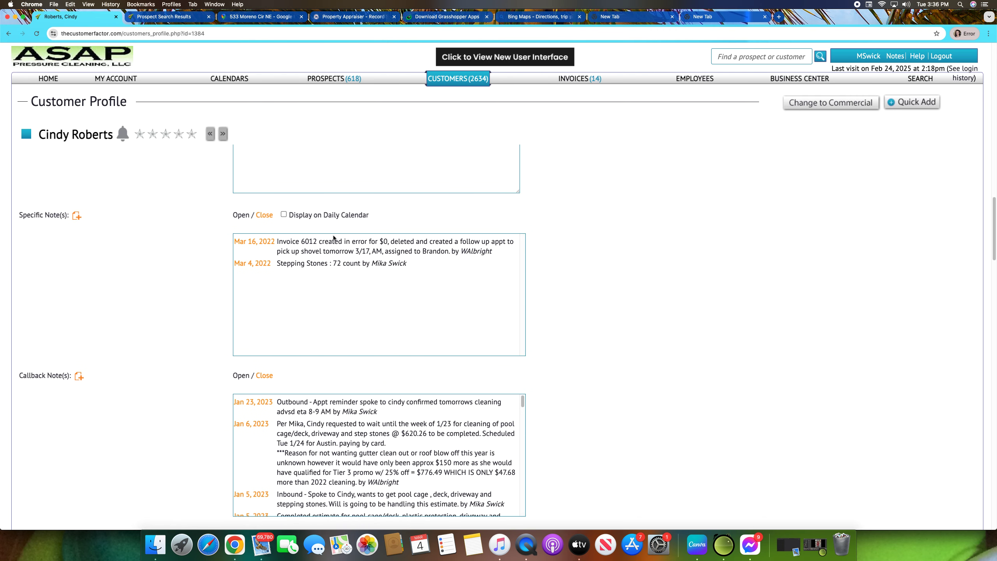
{"action": "scroll", "coordinate": [150, 273], "scroll_direction": "up", "scroll_amount": 4}
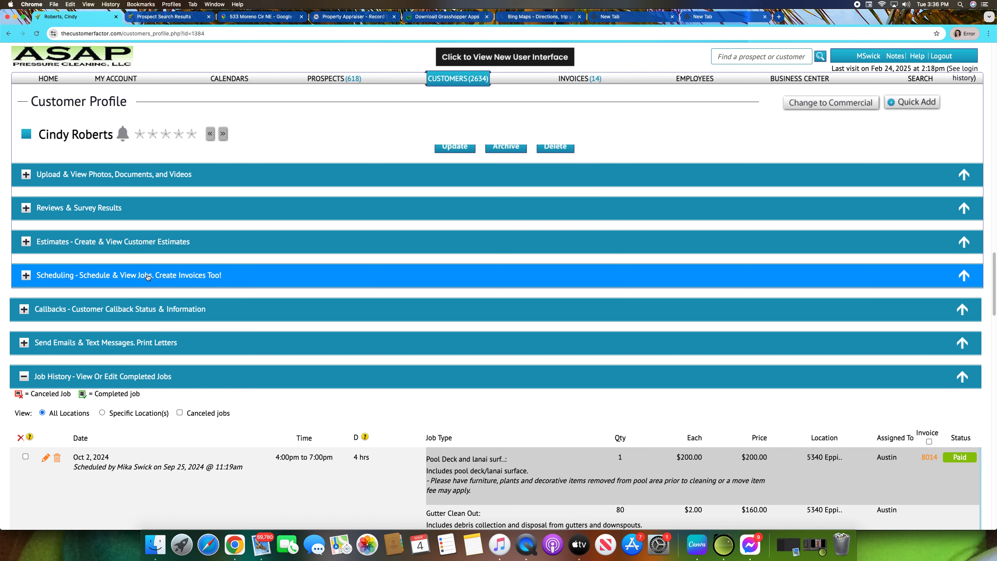
{"action": "scroll", "coordinate": [140, 275], "scroll_direction": "up", "scroll_amount": 2}
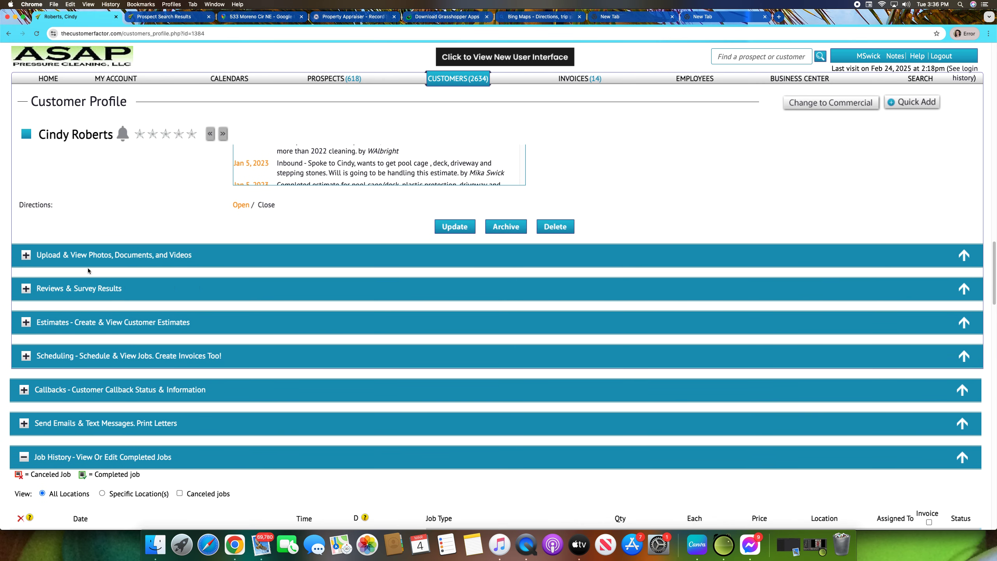
{"action": "left_click", "coordinate": [44, 327]}
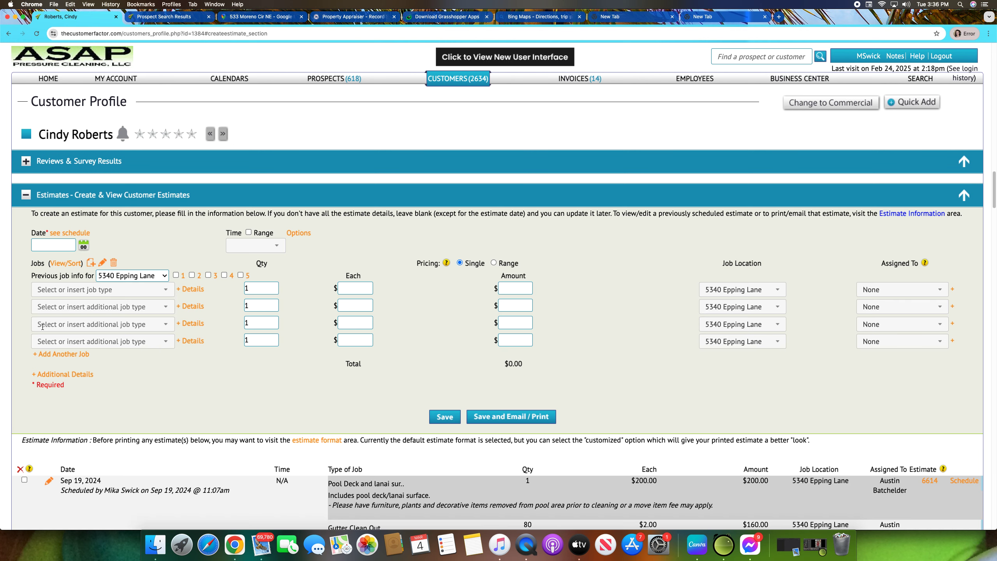
Step: Set the new estimate's date to Mar 04, 2025 with the date picker
{"action": "scroll", "coordinate": [243, 309], "scroll_direction": "down", "scroll_amount": 4}
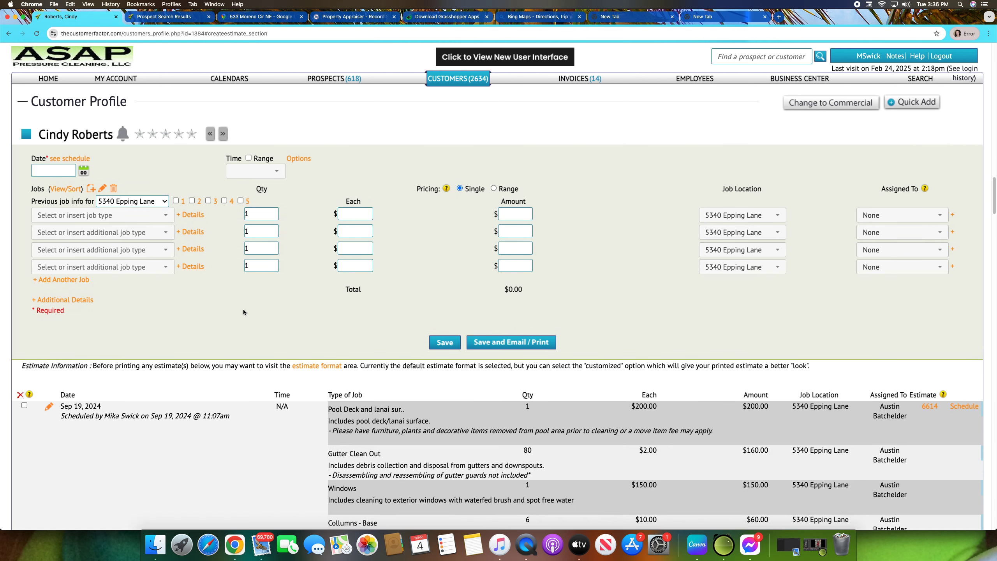
{"action": "scroll", "coordinate": [247, 306], "scroll_direction": "down", "scroll_amount": 10}
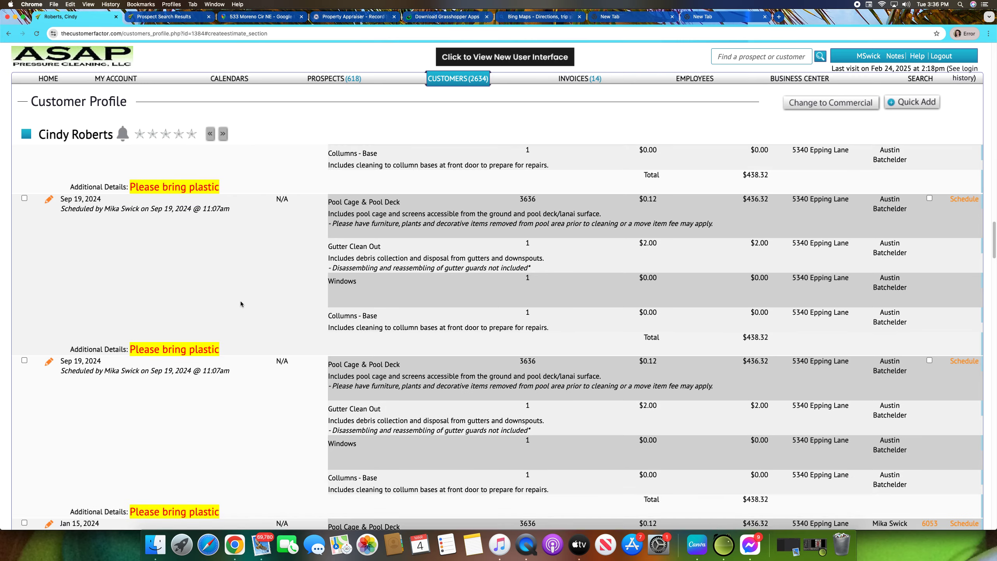
{"action": "scroll", "coordinate": [241, 313], "scroll_direction": "down", "scroll_amount": 6}
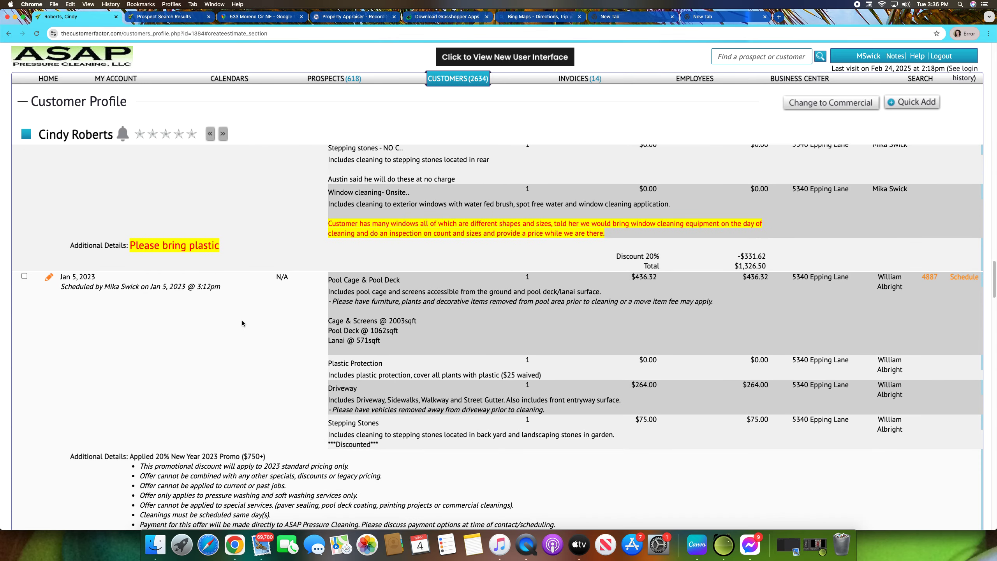
{"action": "scroll", "coordinate": [242, 321], "scroll_direction": "up", "scroll_amount": 15}
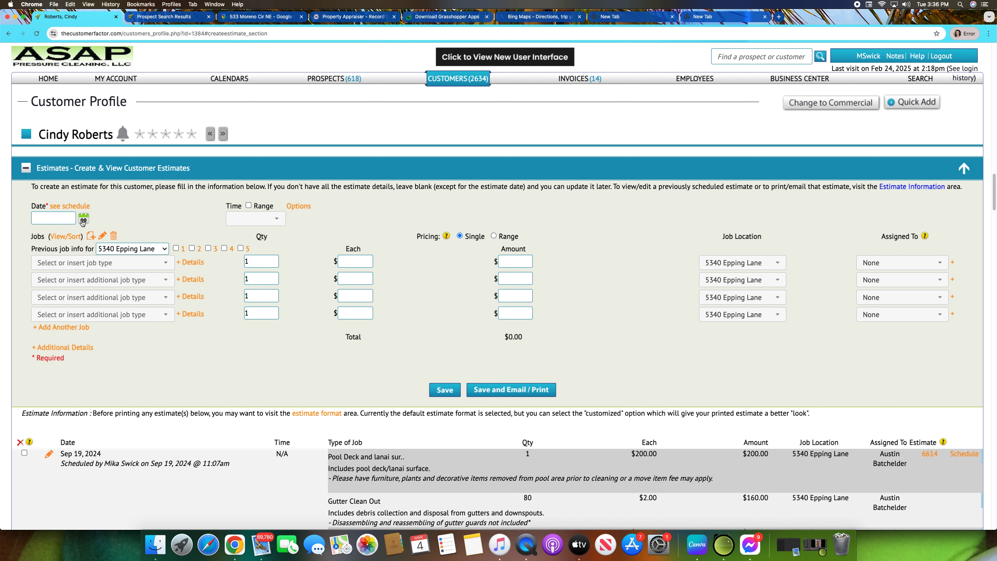
{"action": "left_click", "coordinate": [83, 222]}
{"action": "left_click", "coordinate": [130, 263]}
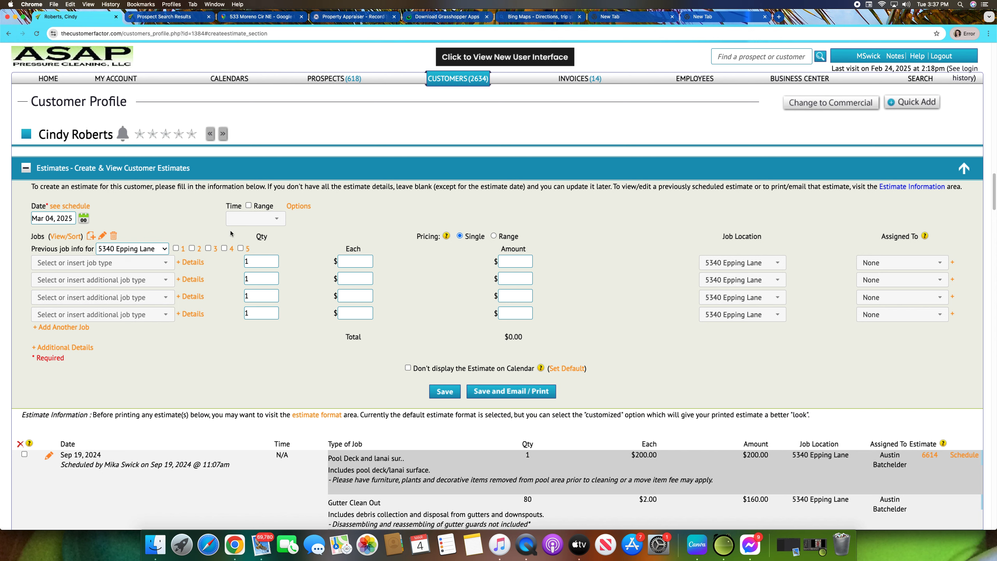
Step: Set the first job type of the estimate to Pool Deck
{"action": "left_click", "coordinate": [165, 266]}
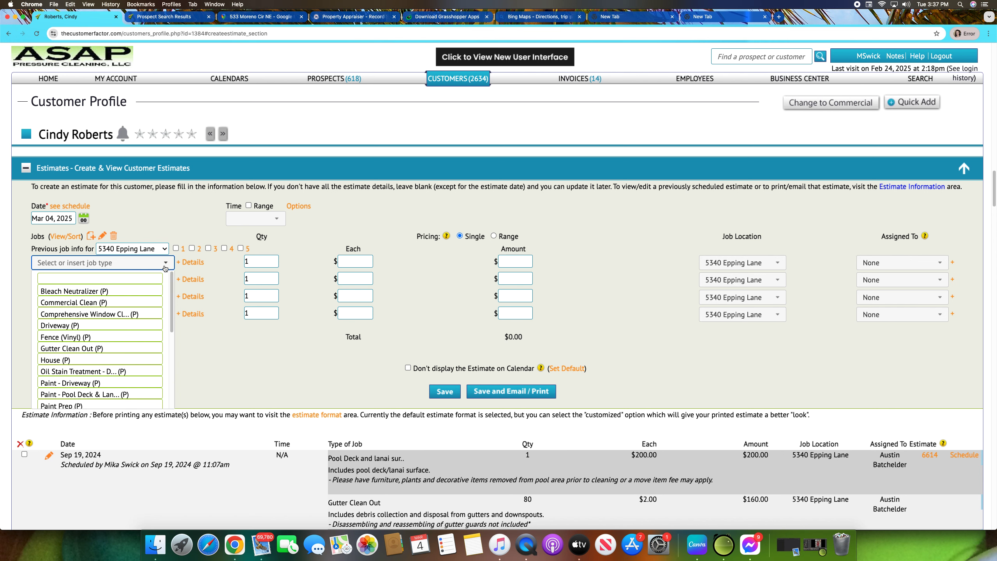
{"action": "scroll", "coordinate": [114, 356], "scroll_direction": "down", "scroll_amount": 3}
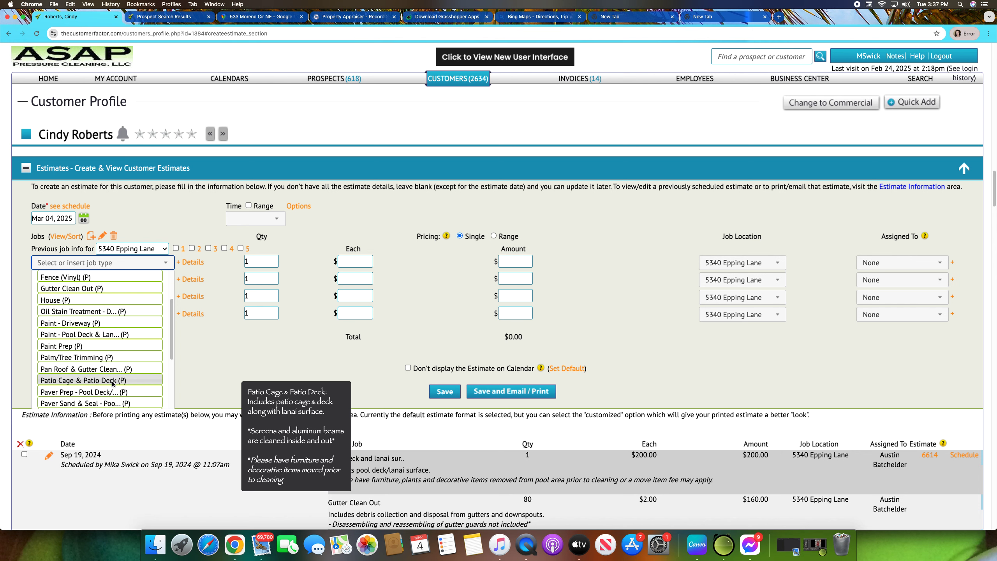
{"action": "scroll", "coordinate": [112, 384], "scroll_direction": "down", "scroll_amount": 3}
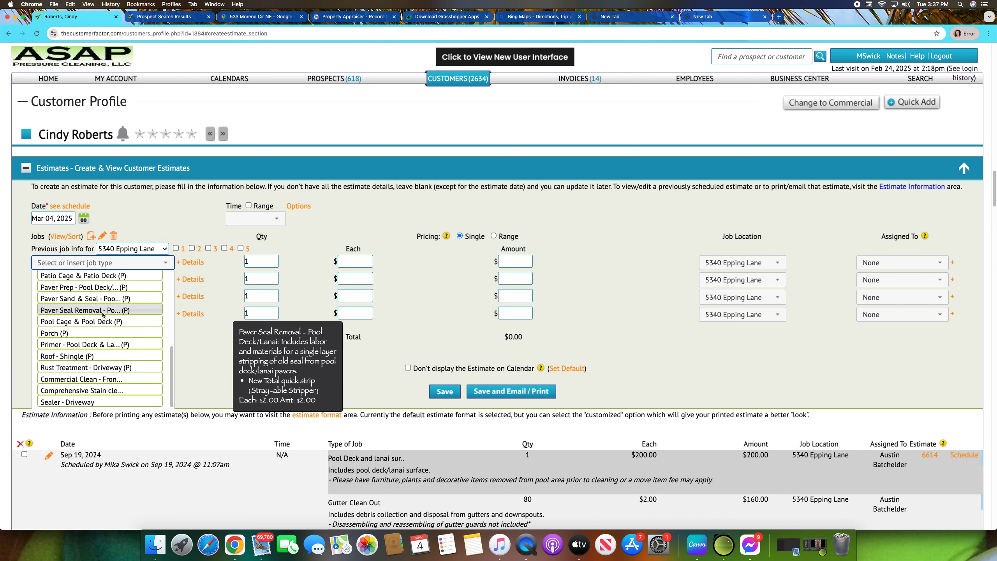
{"action": "left_click", "coordinate": [104, 321]}
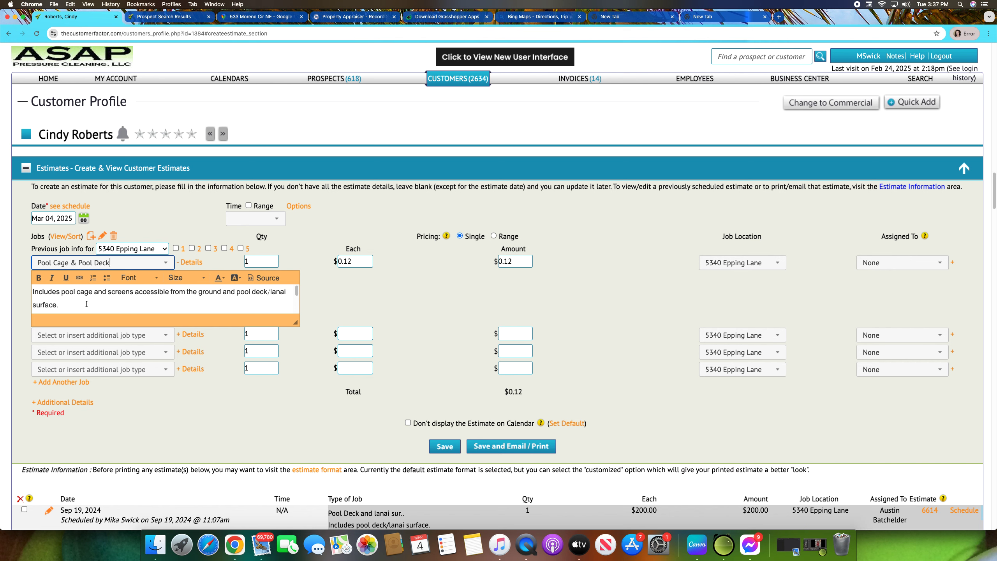
{"action": "left_click_drag", "start_coordinate": [79, 263], "coordinate": [30, 263]}
{"action": "key", "text": "BackSpace"}
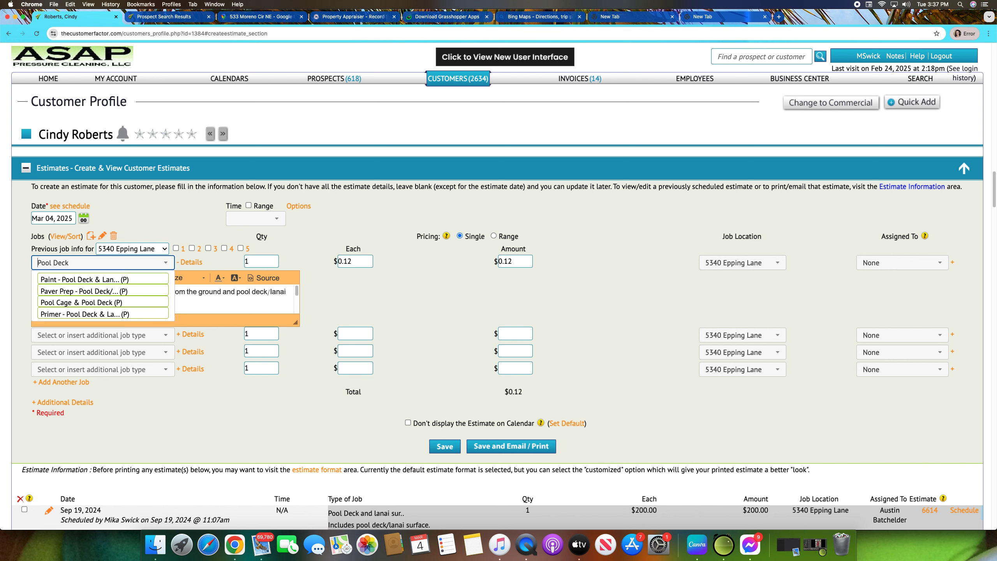
{"action": "left_click", "coordinate": [143, 238]}
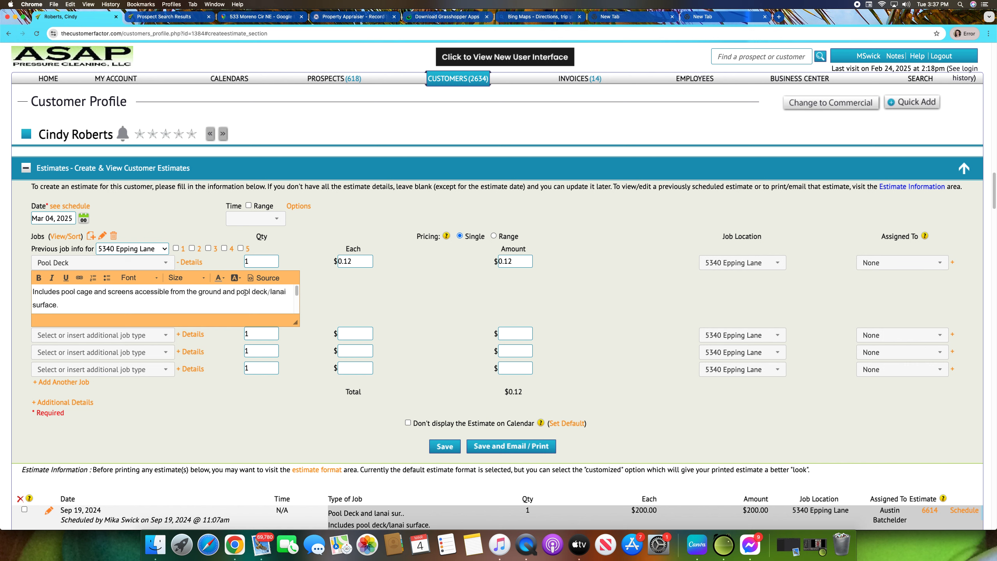
Step: Trim the Pool Deck description so it begins with "Includes pool deck/lanai surface."
{"action": "left_click_drag", "start_coordinate": [239, 291], "coordinate": [26, 286]}
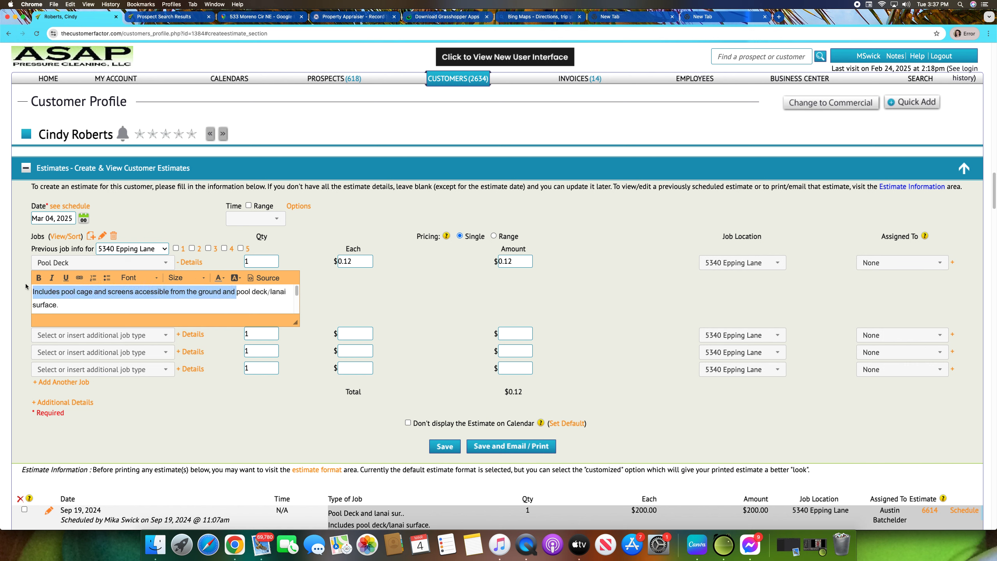
{"action": "left_click_drag", "start_coordinate": [238, 291], "coordinate": [62, 294]}
{"action": "key", "text": "BackSpace"}
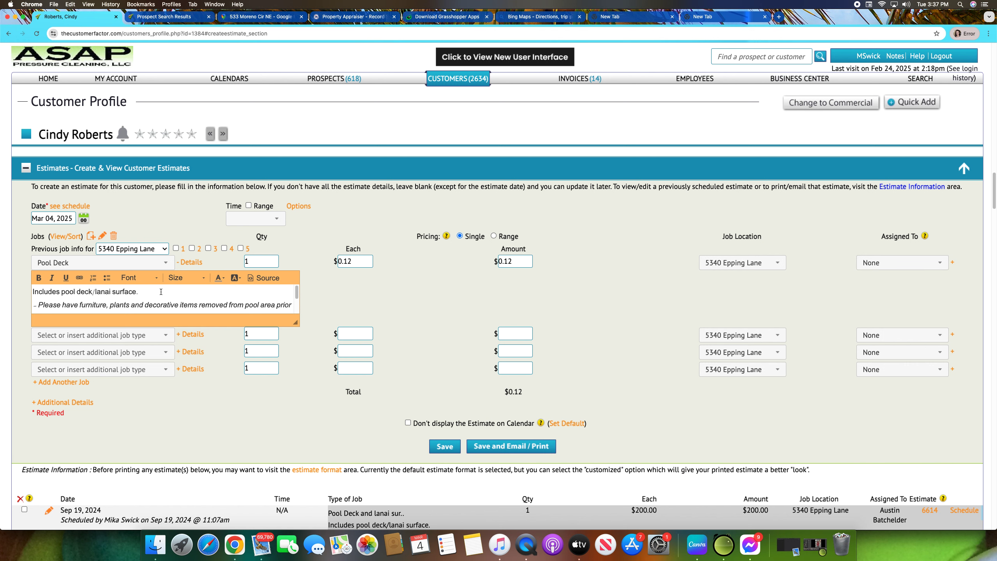
Step: Set the Pool Deck job's unit price to 200.00
{"action": "scroll", "coordinate": [603, 365], "scroll_direction": "down", "scroll_amount": 4}
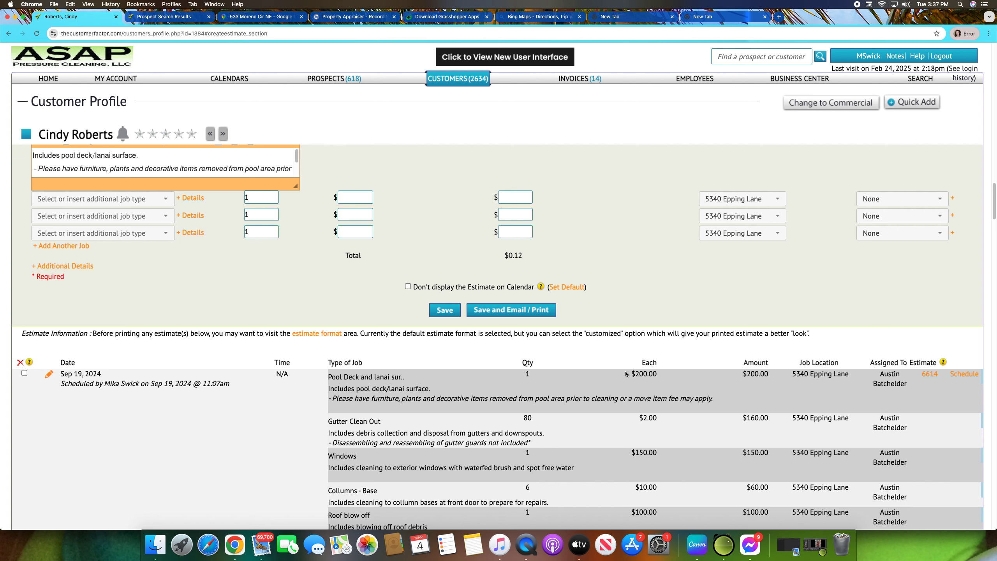
{"action": "scroll", "coordinate": [396, 345], "scroll_direction": "up", "scroll_amount": 3}
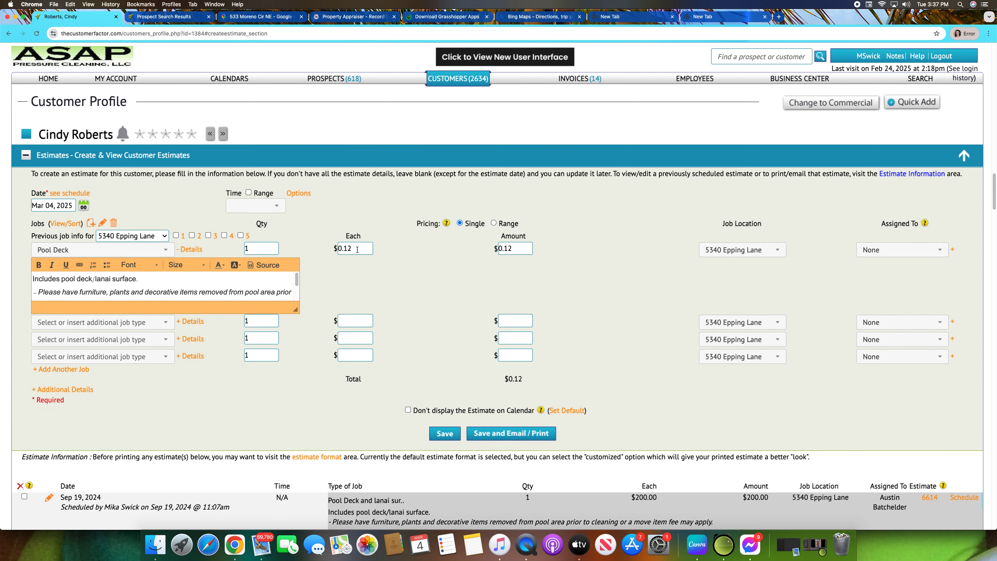
{"action": "left_click_drag", "start_coordinate": [357, 249], "coordinate": [293, 248]}
{"action": "type", "text": "200.00"}
{"action": "left_click", "coordinate": [440, 260]}
Step: Add Gutter Clean Out as the second job on the estimate
{"action": "scroll", "coordinate": [439, 261], "scroll_direction": "down", "scroll_amount": 5}
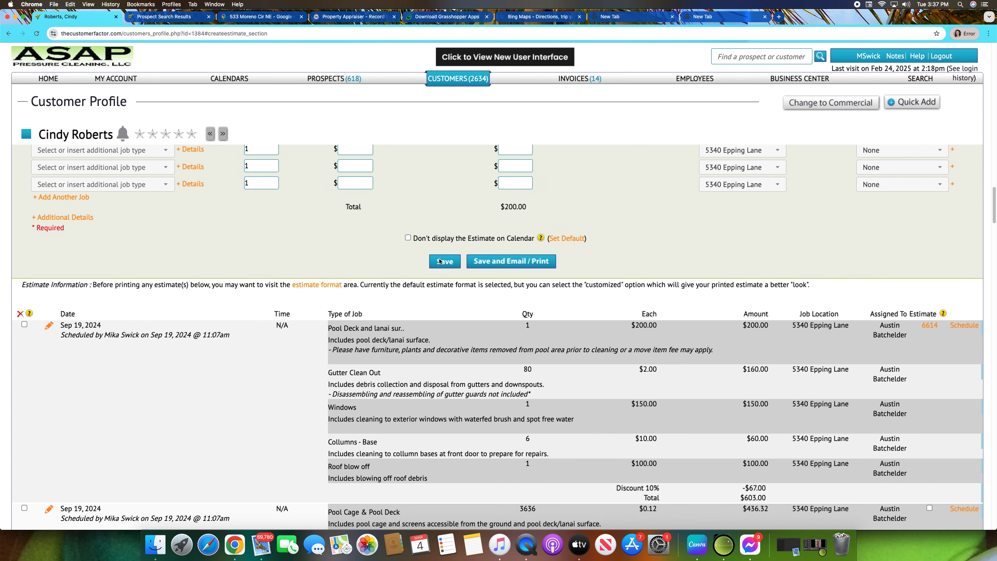
{"action": "scroll", "coordinate": [406, 251], "scroll_direction": "up", "scroll_amount": 3}
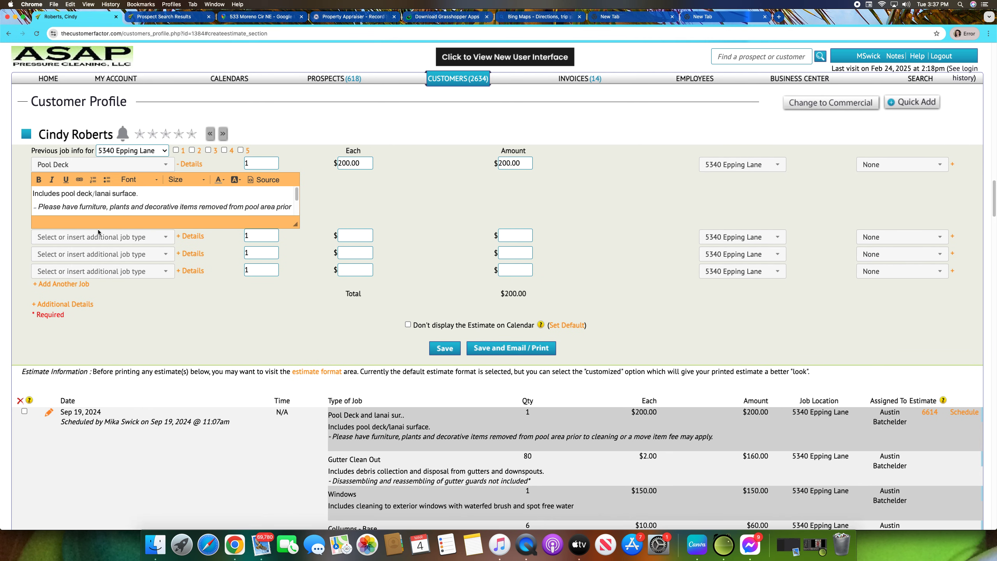
{"action": "left_click", "coordinate": [165, 237]}
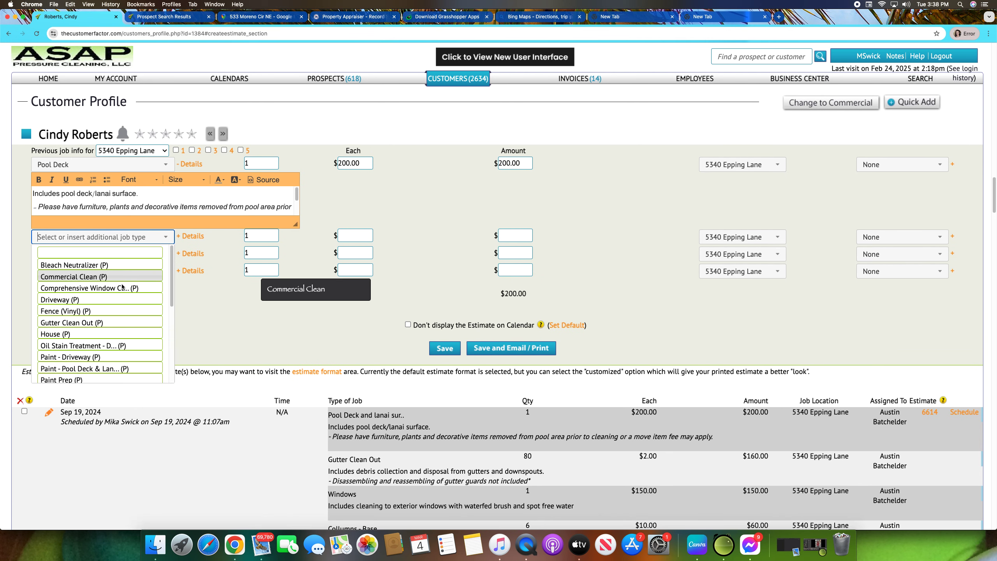
{"action": "left_click", "coordinate": [108, 323]}
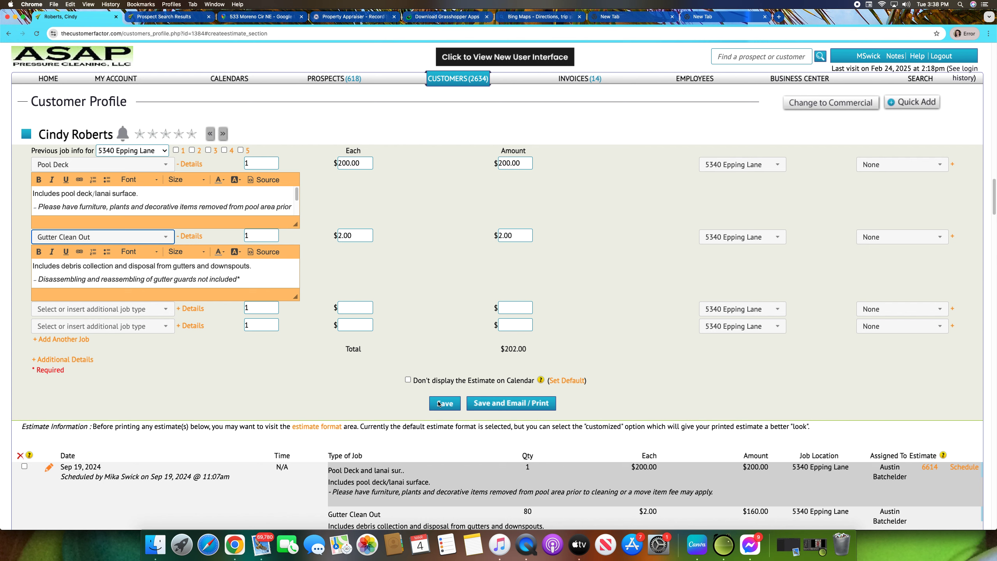
Step: Set the Gutter Clean Out quantity to 80
{"action": "scroll", "coordinate": [440, 403], "scroll_direction": "down", "scroll_amount": 4}
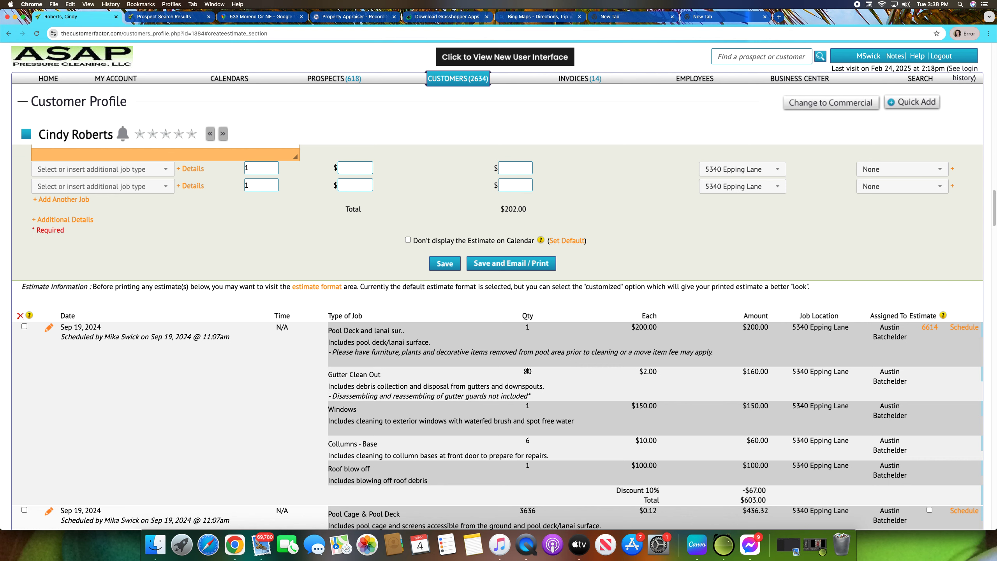
{"action": "left_click", "coordinate": [369, 387]}
{"action": "scroll", "coordinate": [369, 389], "scroll_direction": "up", "scroll_amount": 1}
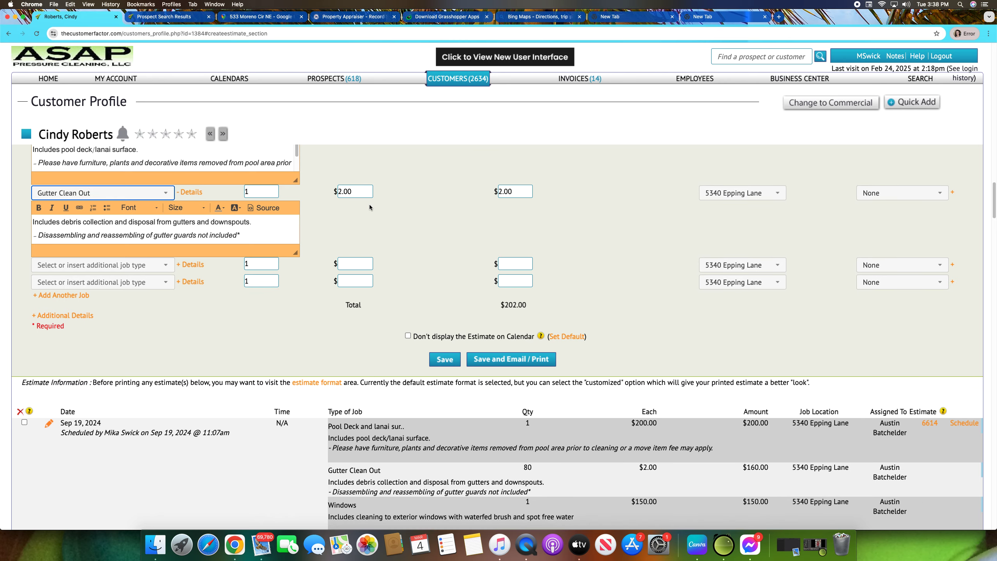
{"action": "left_click", "coordinate": [360, 191]}
{"action": "left_click", "coordinate": [270, 194]}
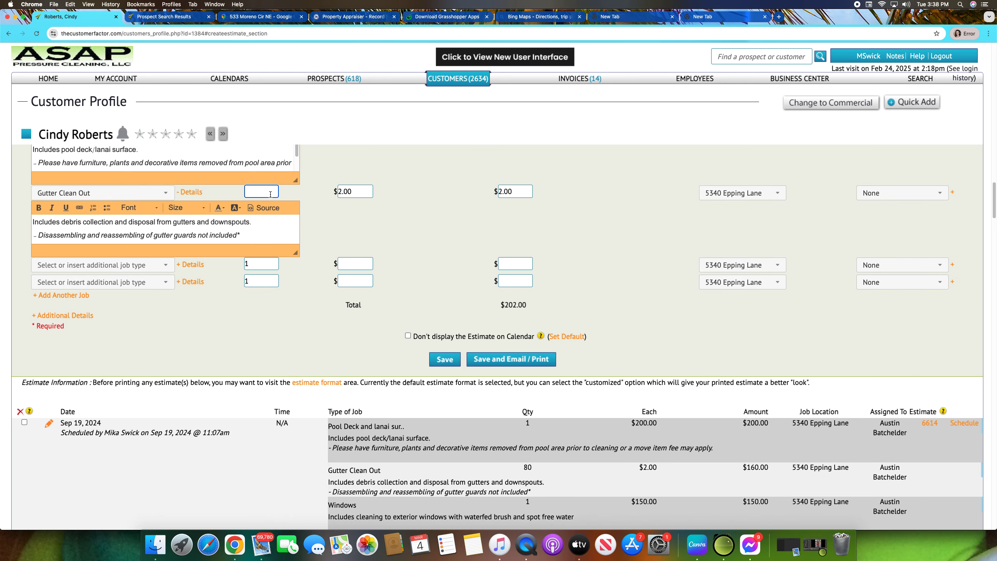
{"action": "type", "text": "80"}
{"action": "left_click", "coordinate": [402, 234]}
Step: Assign the estimate's jobs to the currently logged-in employee
{"action": "scroll", "coordinate": [423, 239], "scroll_direction": "up", "scroll_amount": 5}
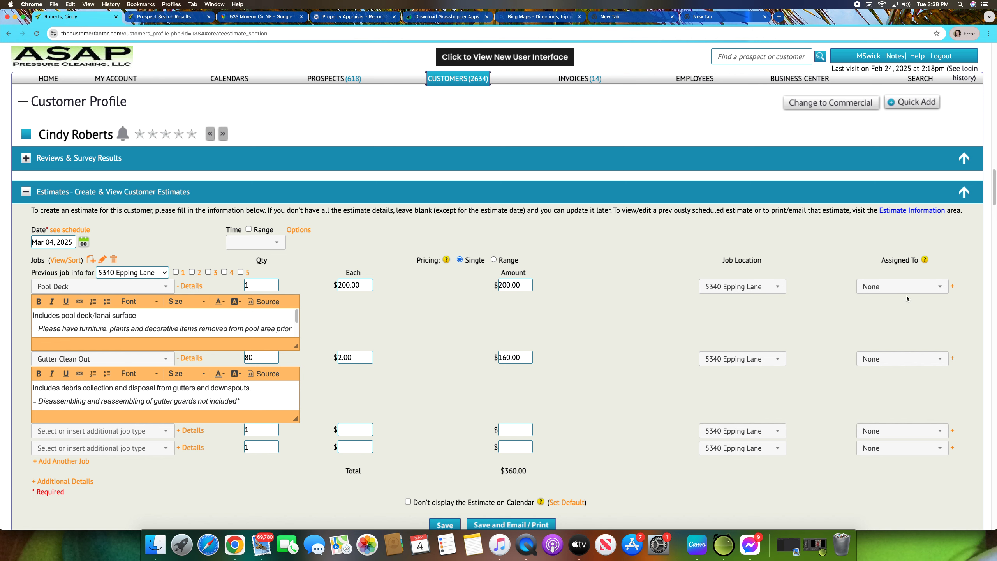
{"action": "left_click", "coordinate": [932, 286]}
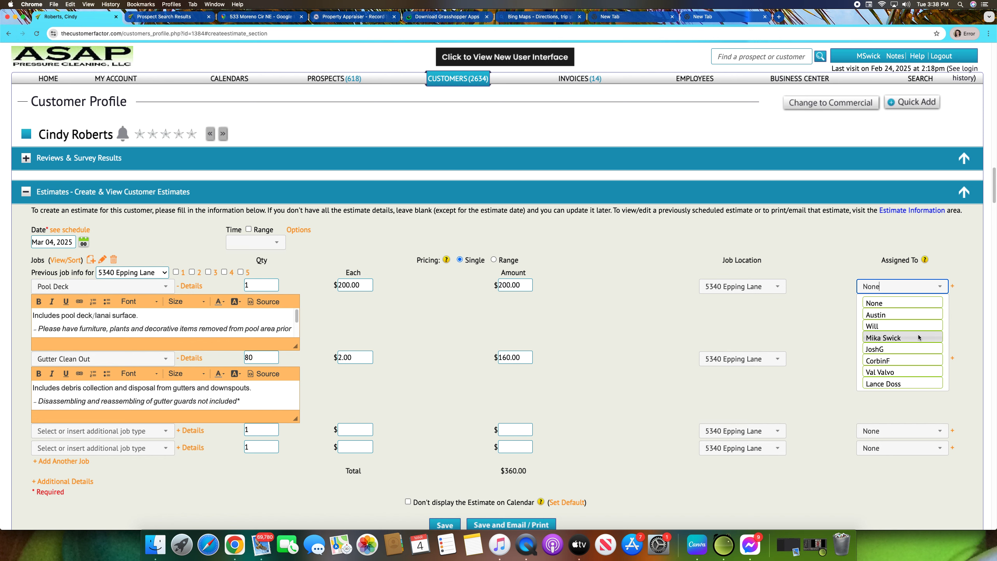
{"action": "left_click", "coordinate": [918, 337]}
Step: Save the estimate using Save and Email / Print and review the generated estimate
{"action": "scroll", "coordinate": [576, 399], "scroll_direction": "down", "scroll_amount": 2}
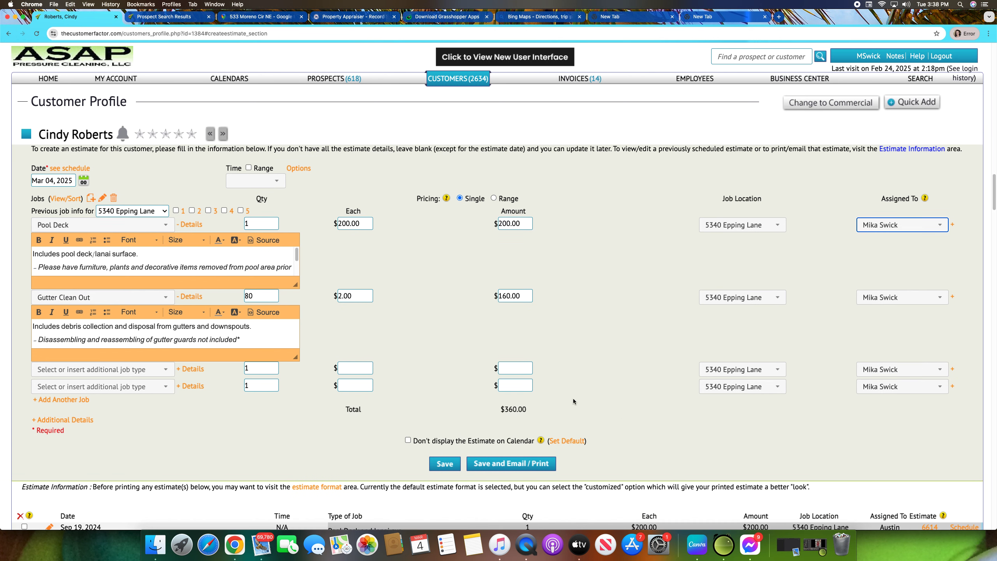
{"action": "left_click", "coordinate": [529, 470]}
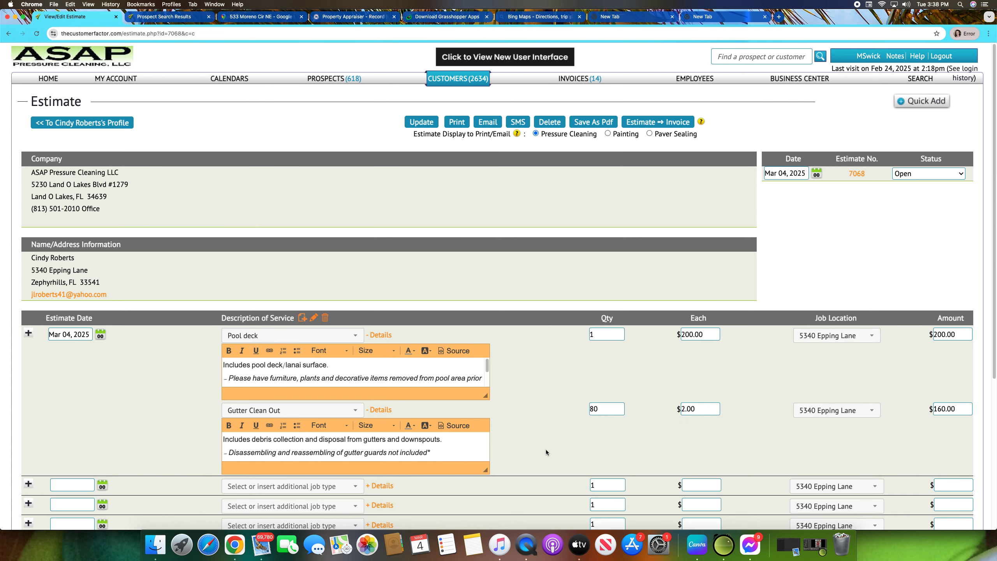
{"action": "scroll", "coordinate": [590, 334], "scroll_direction": "down", "scroll_amount": 5}
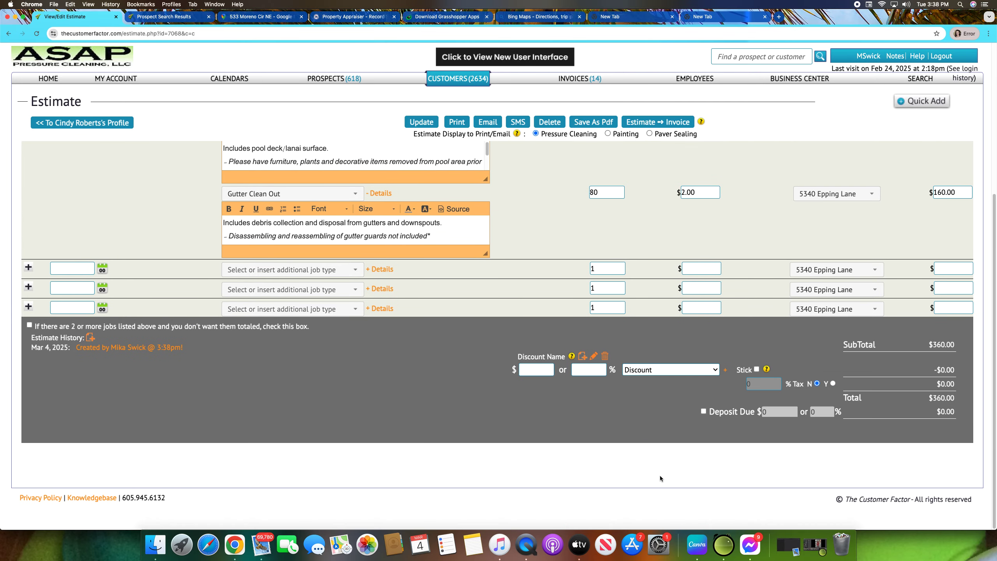
{"action": "scroll", "coordinate": [649, 453], "scroll_direction": "up", "scroll_amount": 2}
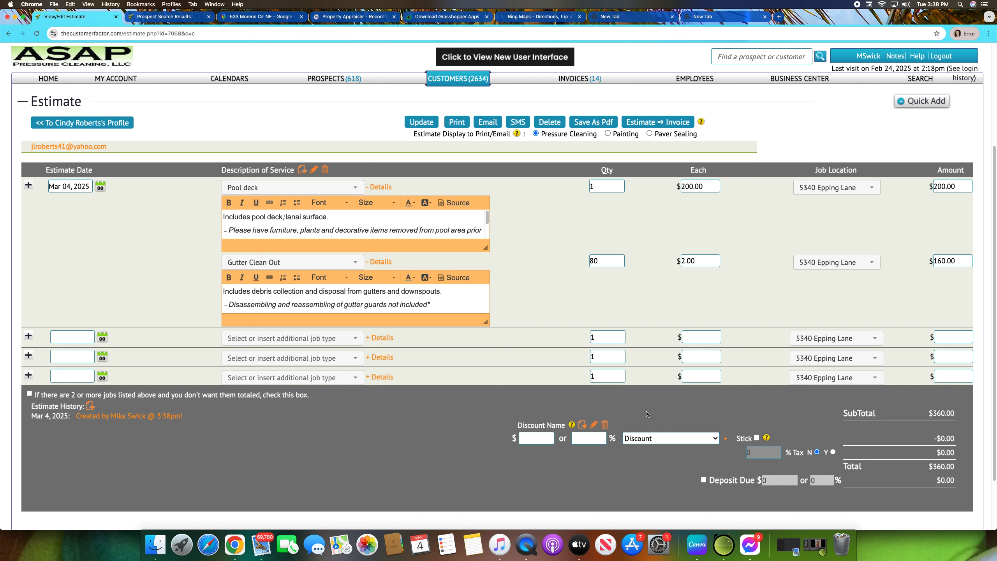
Step: Set the estimate's percentage discount to 10%
{"action": "left_click", "coordinate": [600, 440]}
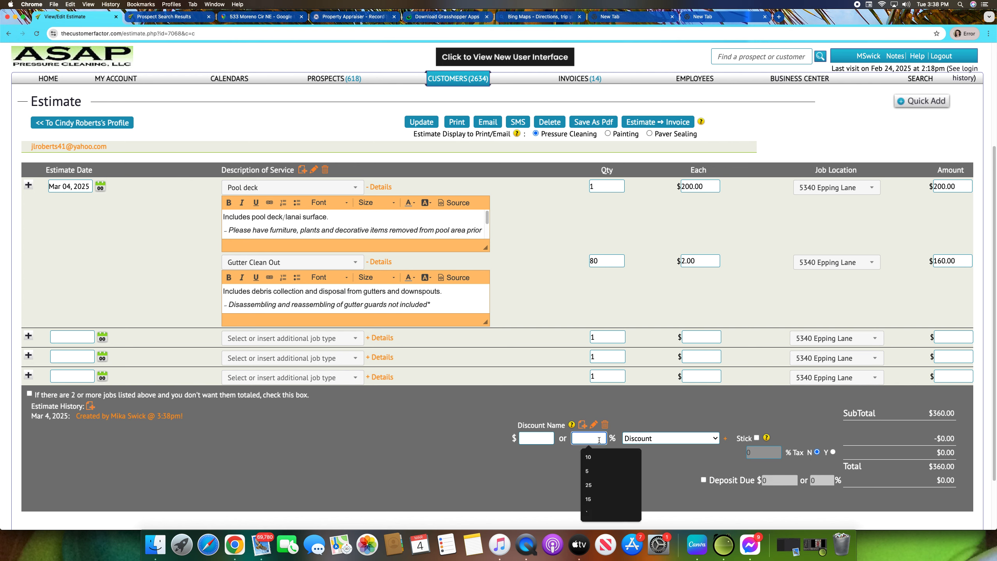
{"action": "type", "text": "10"}
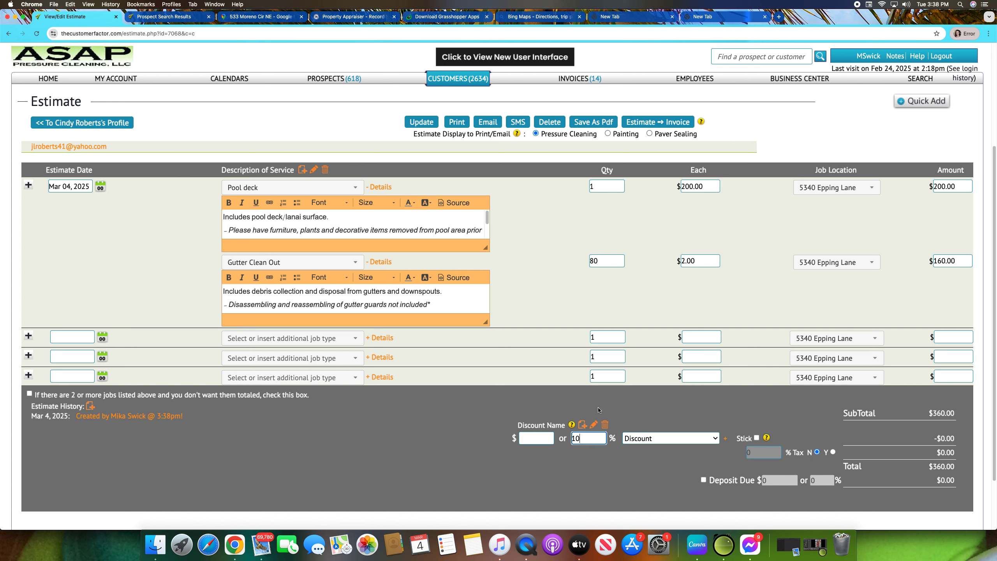
{"action": "left_click", "coordinate": [648, 438]}
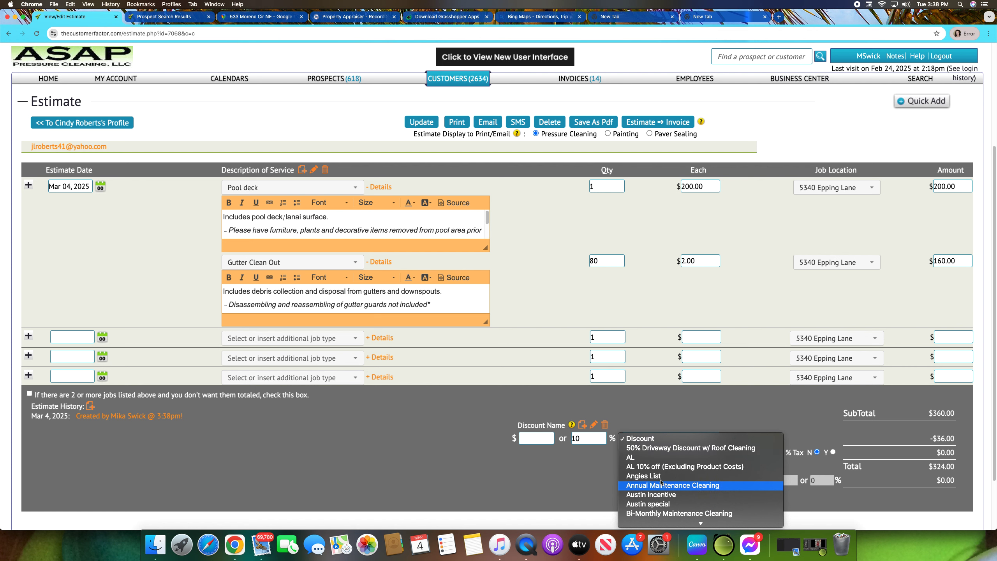
{"action": "left_click", "coordinate": [643, 439]}
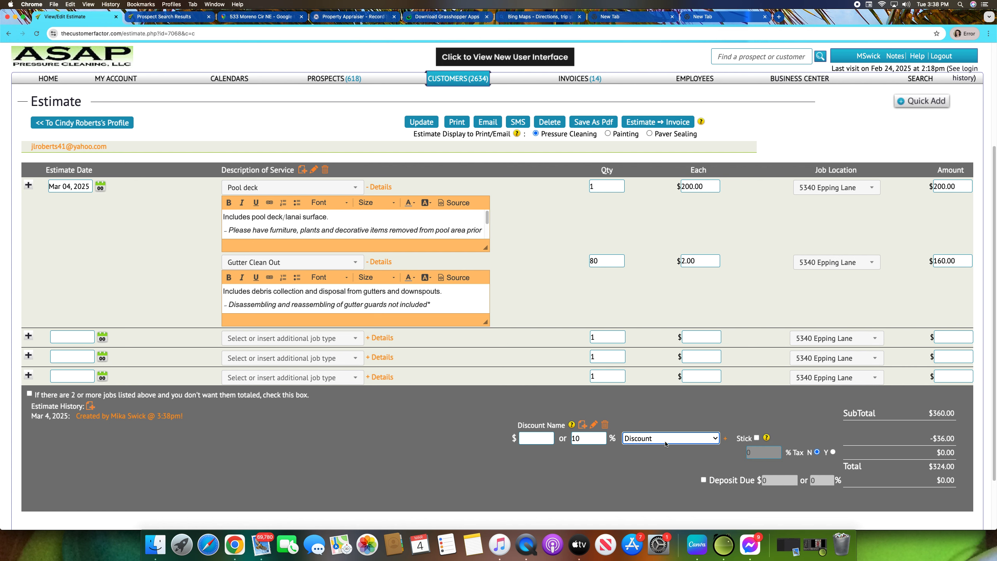
Step: Choose Repeat Customer as the discount name
{"action": "left_click", "coordinate": [665, 443]}
{"action": "scroll", "coordinate": [668, 483], "scroll_direction": "down", "scroll_amount": 5}
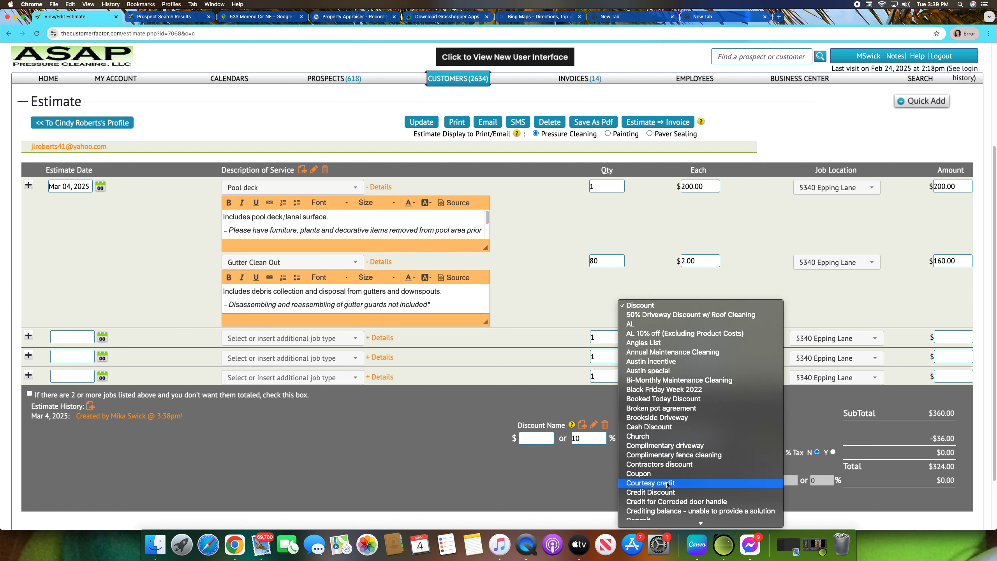
{"action": "scroll", "coordinate": [667, 484], "scroll_direction": "down", "scroll_amount": 5}
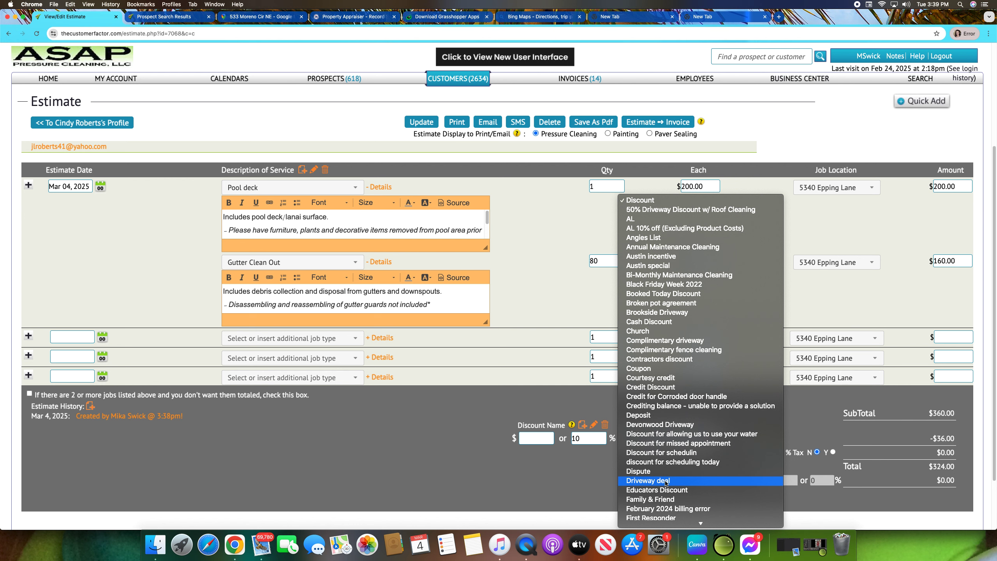
{"action": "scroll", "coordinate": [666, 483], "scroll_direction": "down", "scroll_amount": 5}
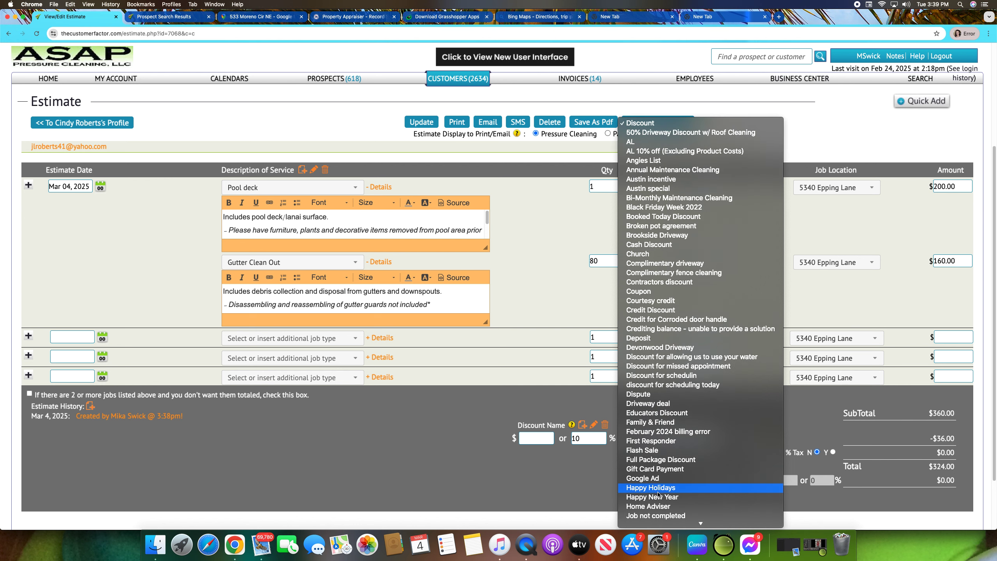
{"action": "scroll", "coordinate": [652, 485], "scroll_direction": "down", "scroll_amount": 5}
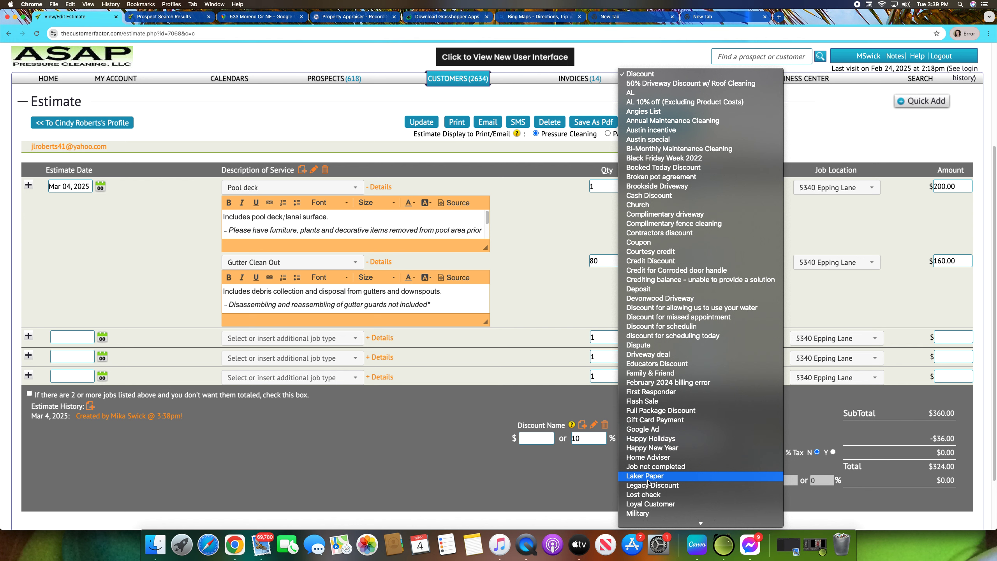
{"action": "scroll", "coordinate": [648, 482], "scroll_direction": "down", "scroll_amount": 3}
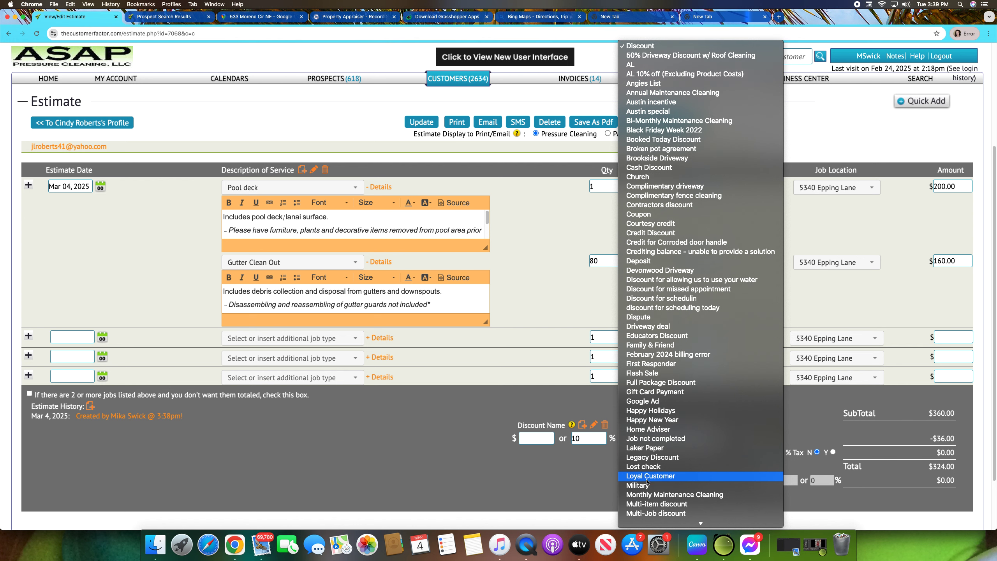
{"action": "scroll", "coordinate": [699, 490], "scroll_direction": "down", "scroll_amount": 1}
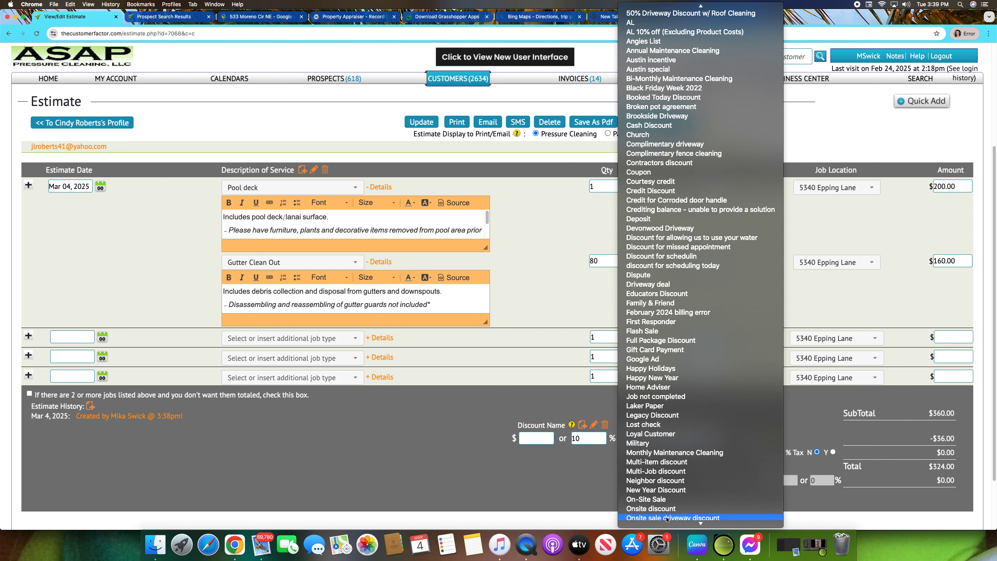
{"action": "scroll", "coordinate": [655, 498], "scroll_direction": "down", "scroll_amount": 5}
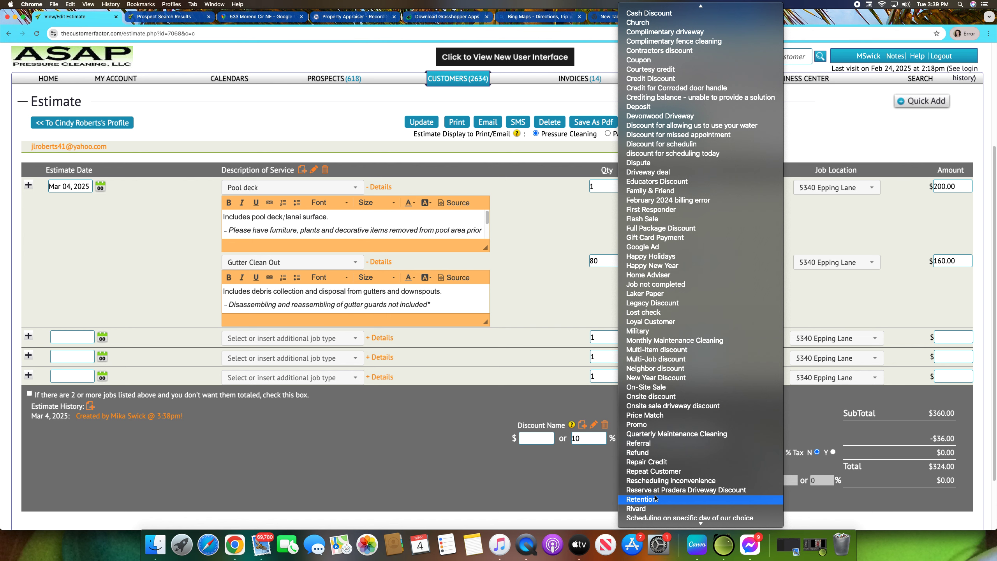
{"action": "left_click", "coordinate": [648, 472]}
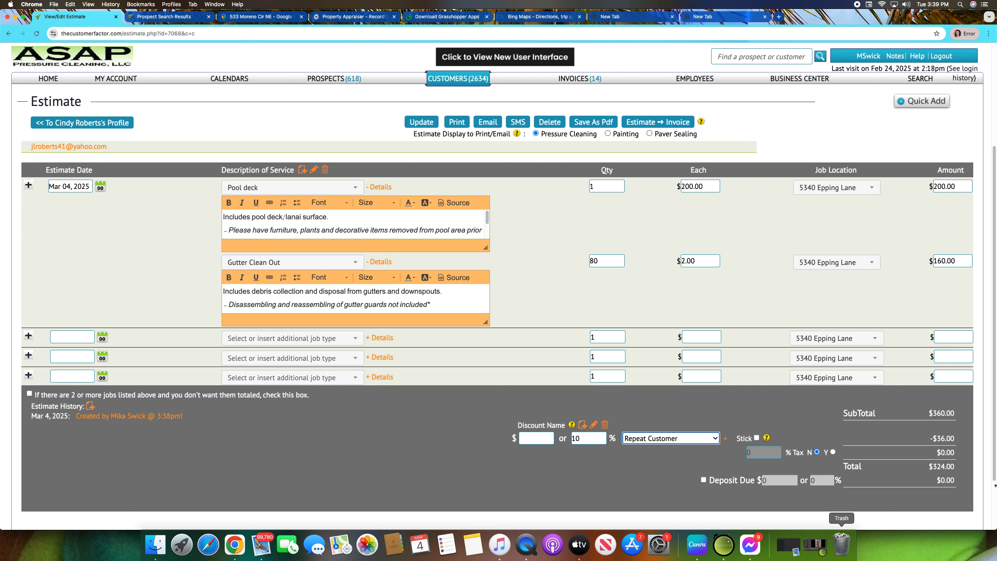
Step: Update the estimate to save the discount
{"action": "left_click", "coordinate": [425, 121]}
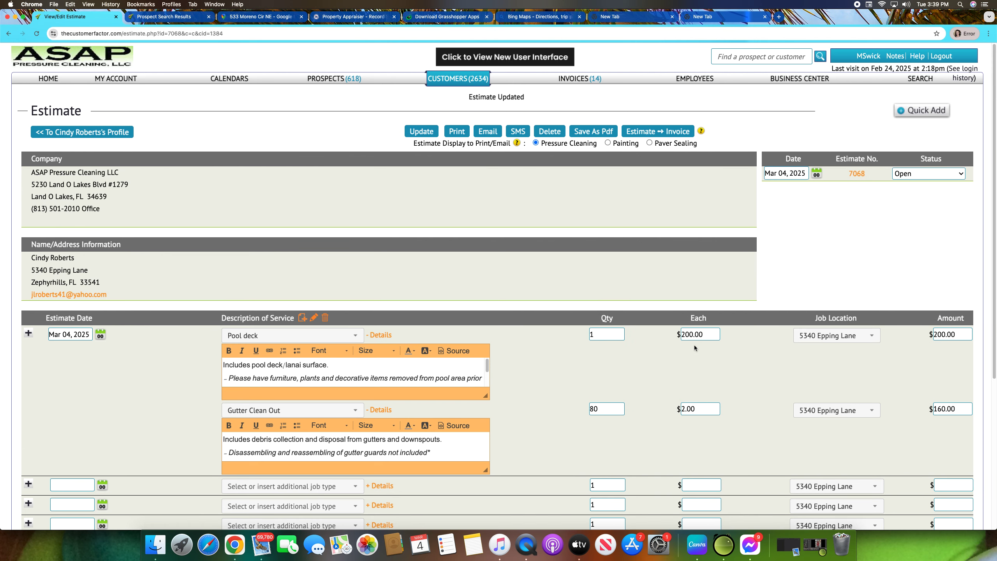
{"action": "scroll", "coordinate": [695, 345], "scroll_direction": "down", "scroll_amount": 5}
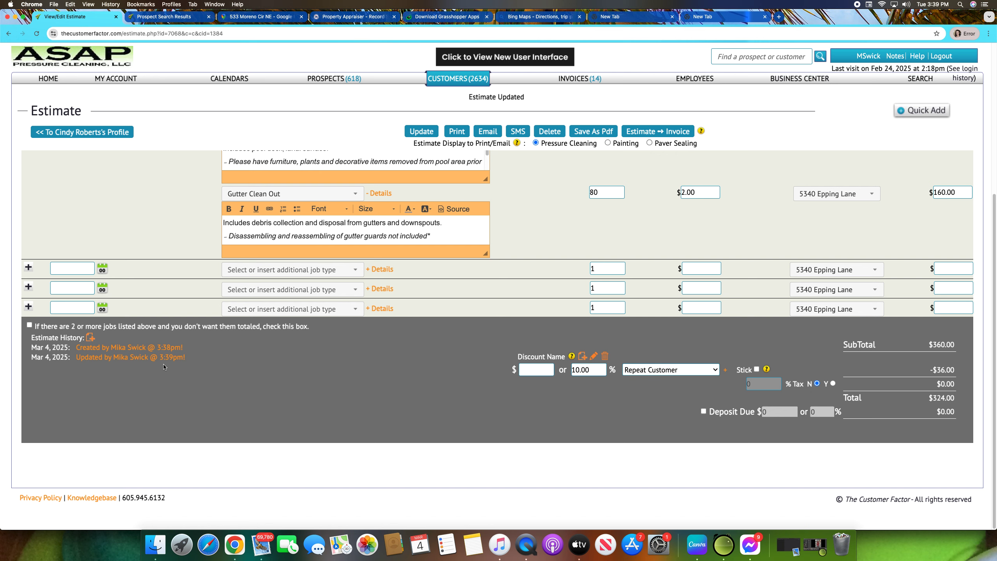
Step: Open the email estimate dialog and append the customer's full name to the subject line
{"action": "left_click", "coordinate": [487, 131]}
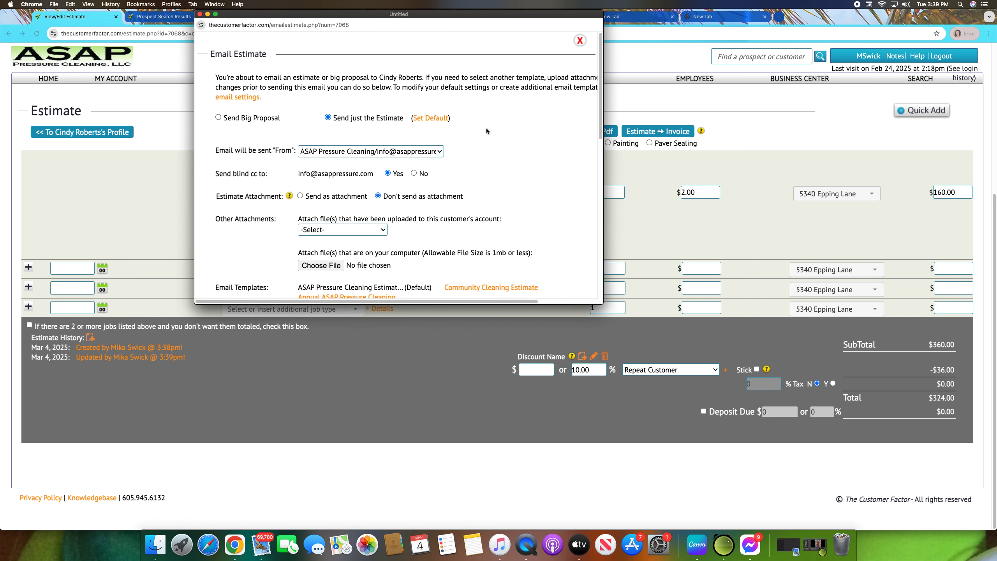
{"action": "scroll", "coordinate": [371, 203], "scroll_direction": "down", "scroll_amount": 3}
{"action": "left_click", "coordinate": [464, 256]}
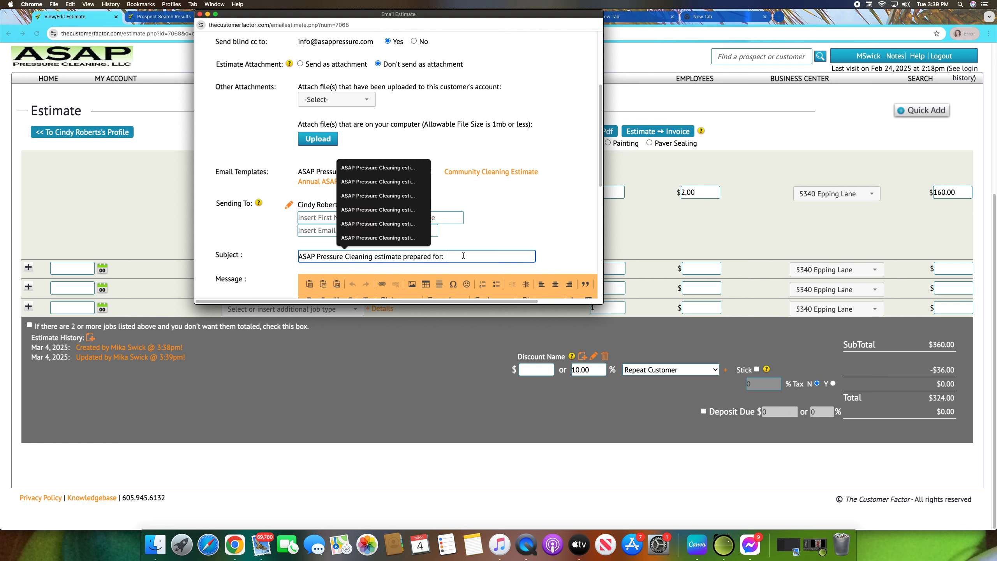
{"action": "type", "text": "cindy R"}
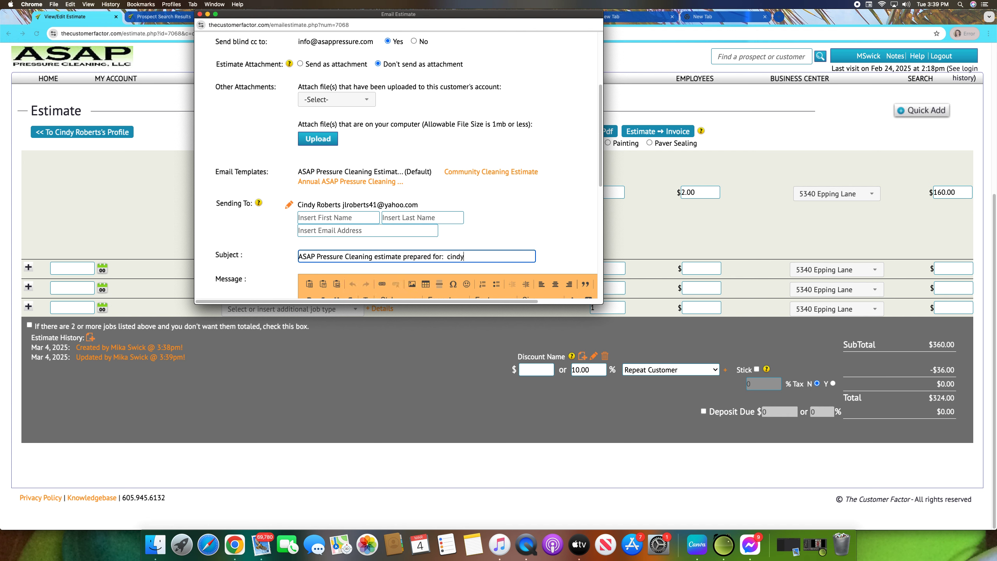
{"action": "key", "text": "BackSpace"}
{"action": "key", "text": "BackSpace"}
{"action": "key", "text": "BackSpace"}
{"action": "key", "text": "BackSpace"}
{"action": "key", "text": "BackSpace"}
{"action": "key", "text": "BackSpace"}
{"action": "key", "text": "BackSpace"}
{"action": "type", "text": "Com"}
{"action": "key", "text": "BackSpace"}
{"action": "key", "text": "BackSpace"}
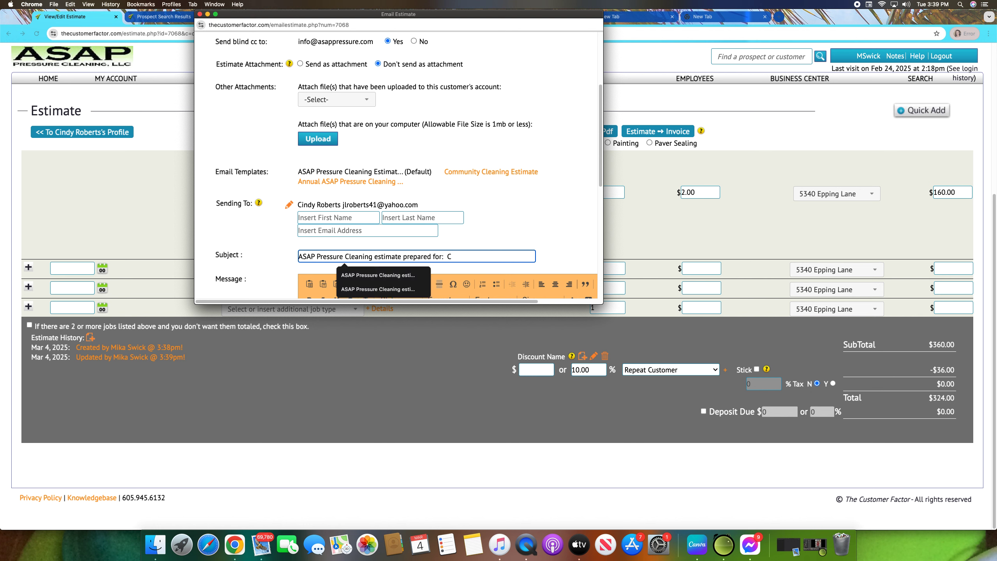
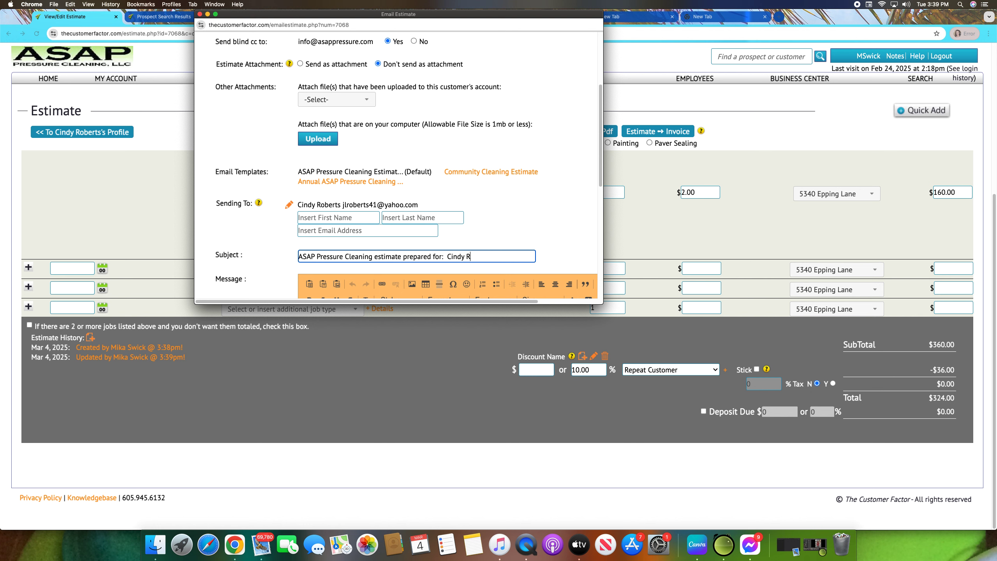
Step: Review the email message body and the sending options in the email dialog
{"action": "scroll", "coordinate": [520, 239], "scroll_direction": "down", "scroll_amount": 3}
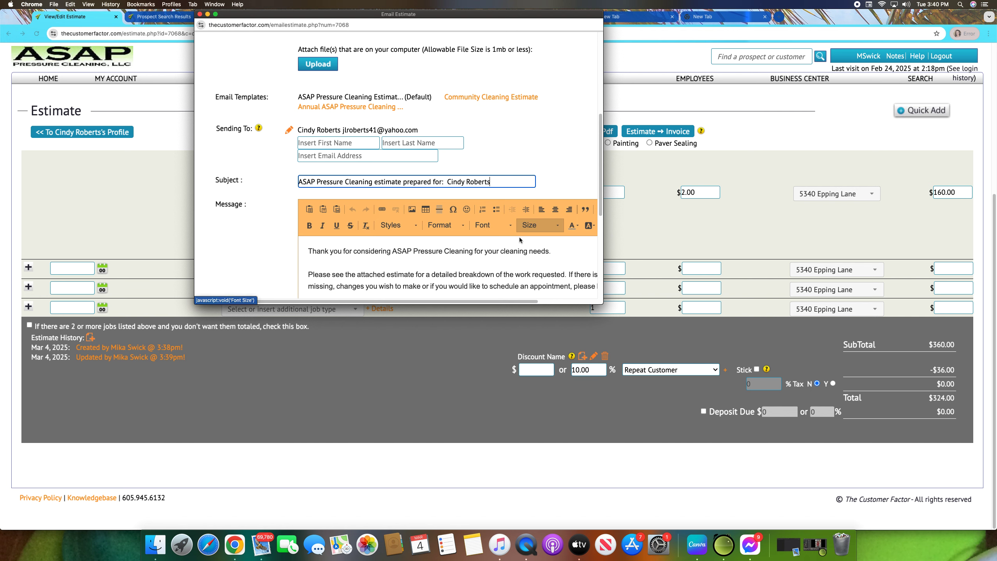
{"action": "scroll", "coordinate": [520, 239], "scroll_direction": "down", "scroll_amount": 3}
{"action": "scroll", "coordinate": [549, 196], "scroll_direction": "up", "scroll_amount": 5}
{"action": "scroll", "coordinate": [577, 180], "scroll_direction": "down", "scroll_amount": 4}
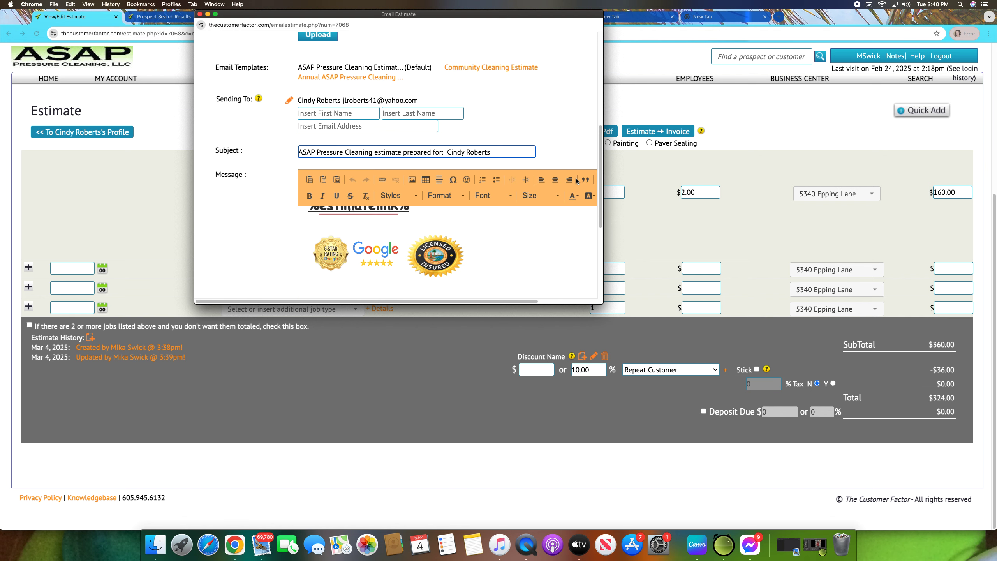
{"action": "scroll", "coordinate": [577, 181], "scroll_direction": "down", "scroll_amount": 5}
{"action": "scroll", "coordinate": [524, 110], "scroll_direction": "up", "scroll_amount": 5}
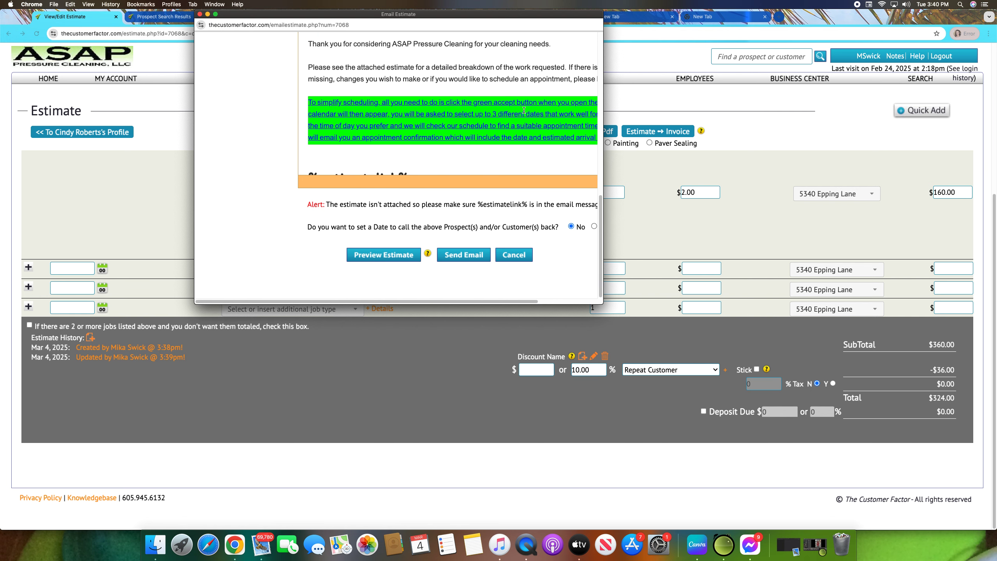
{"action": "scroll", "coordinate": [428, 77], "scroll_direction": "up", "scroll_amount": 5}
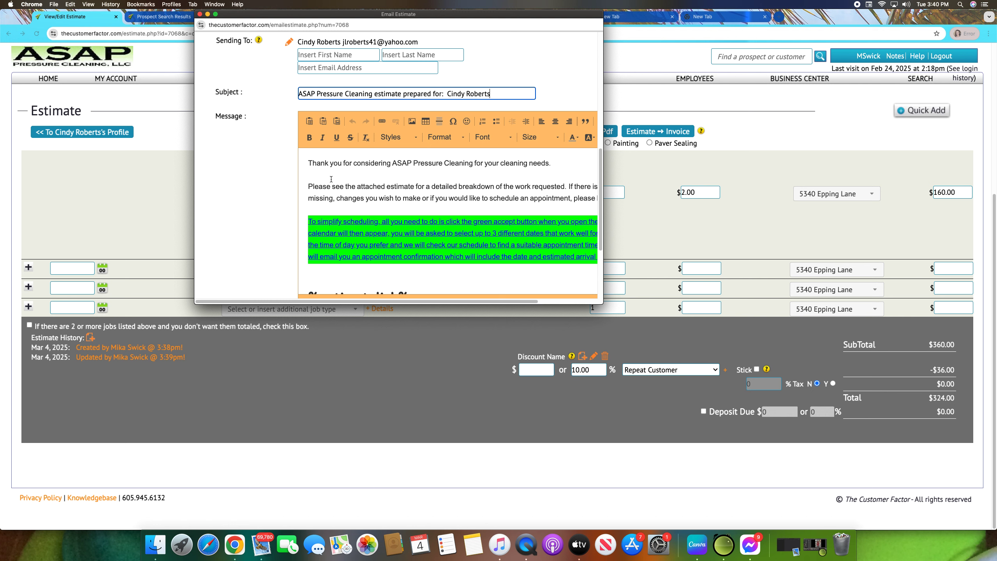
{"action": "scroll", "coordinate": [254, 188], "scroll_direction": "down", "scroll_amount": 5}
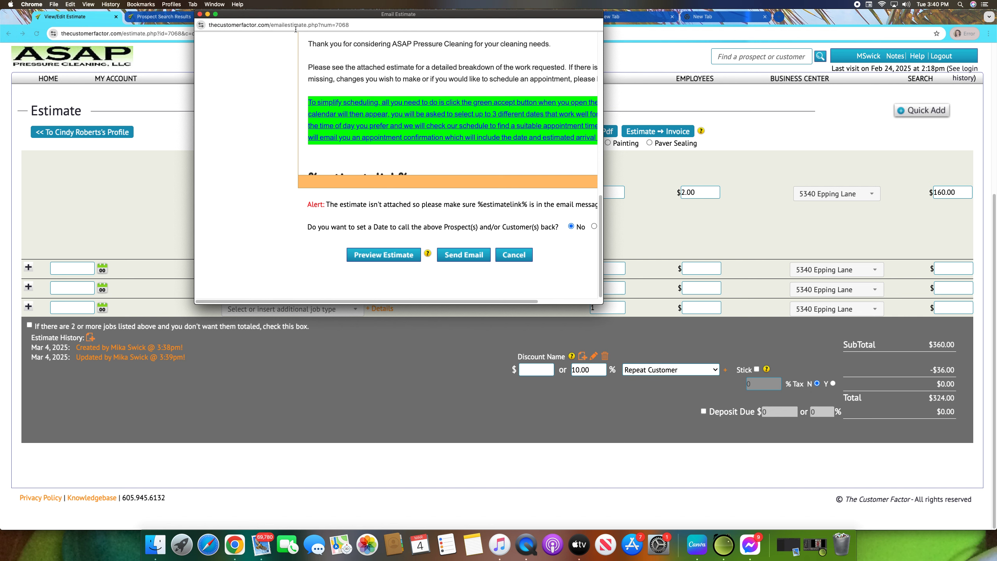
Step: Close the email dialog without sending, then close the browser window
{"action": "left_click", "coordinate": [200, 14]}
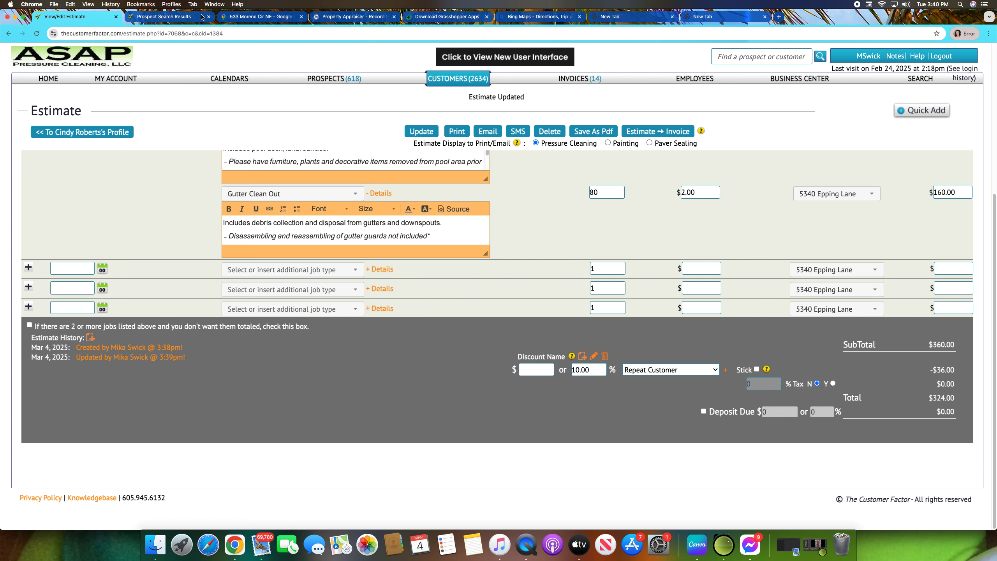
{"action": "left_click", "coordinate": [15, 17]}
{"action": "left_click", "coordinate": [511, 544]}
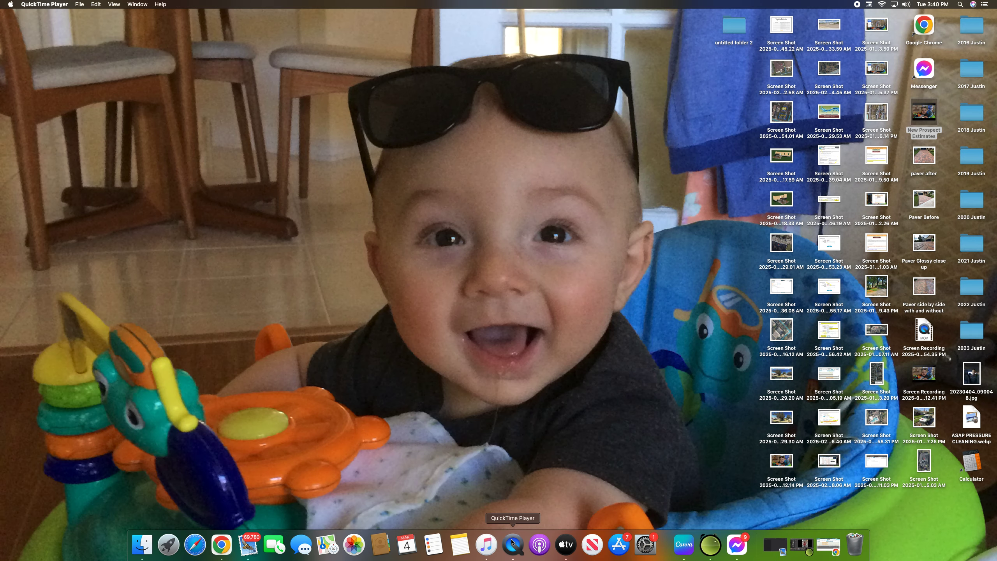
{"action": "left_click", "coordinate": [598, 259]}
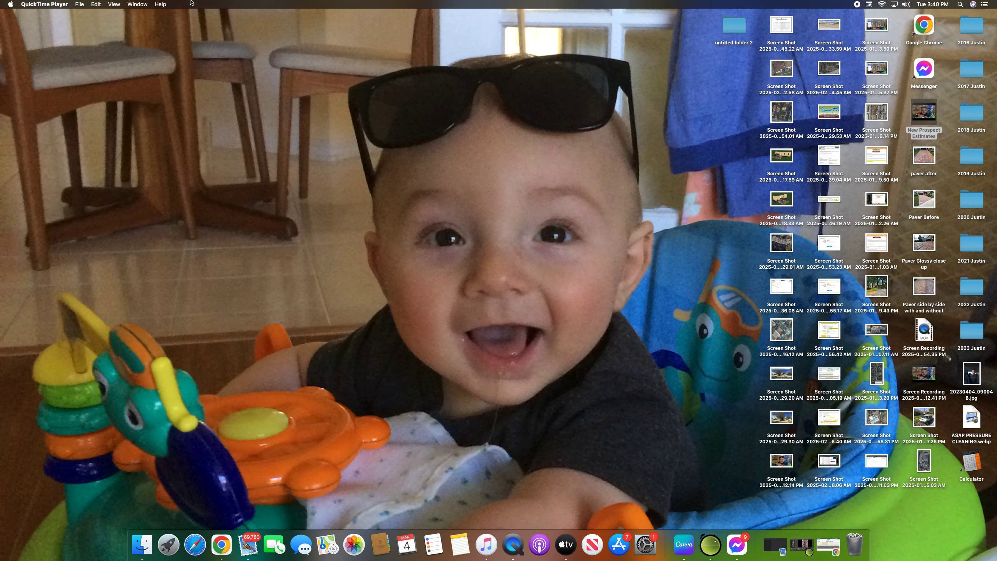
{"action": "left_click", "coordinate": [78, 5]}
{"action": "left_click", "coordinate": [91, 31]}
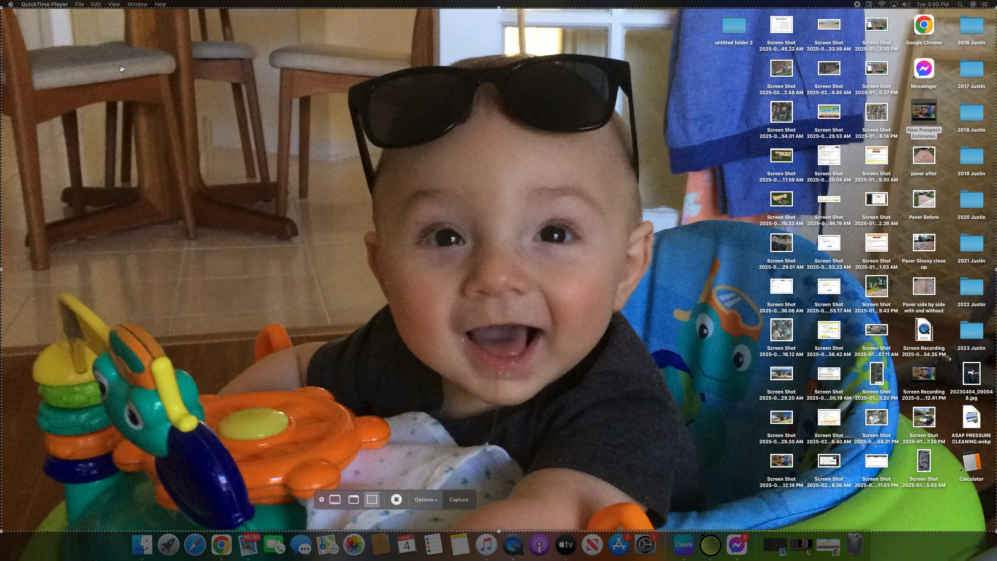